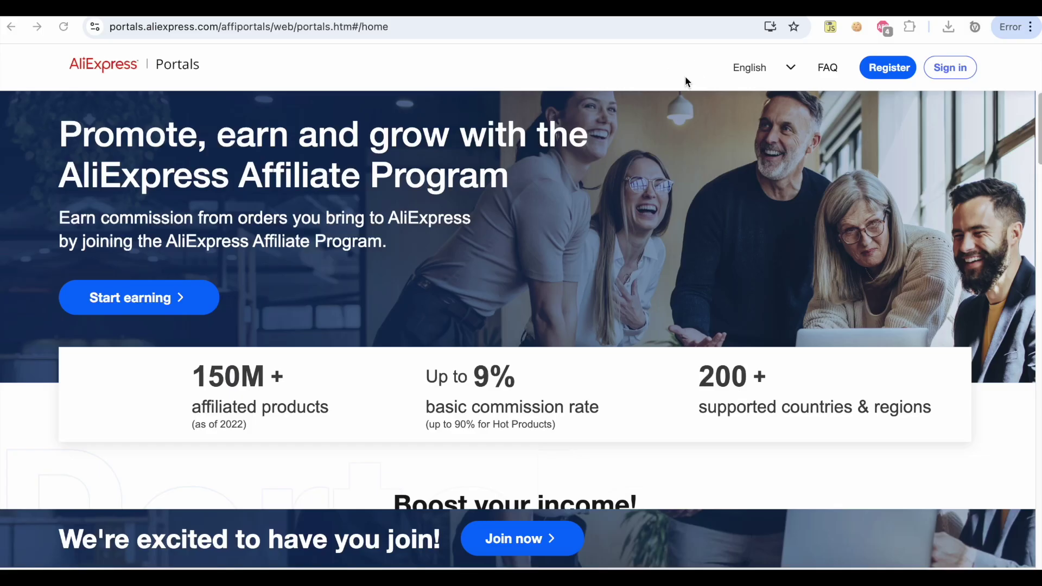
# Register on Affiliate Portals with the account's e-mail address and request a verification code
pyautogui.click(887, 71)
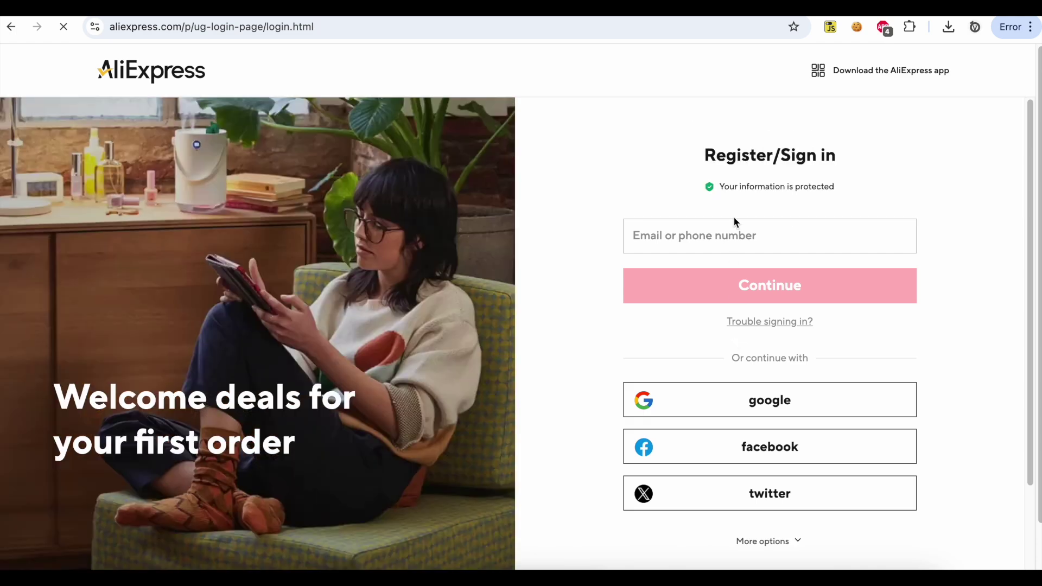
pyautogui.click(735, 235)
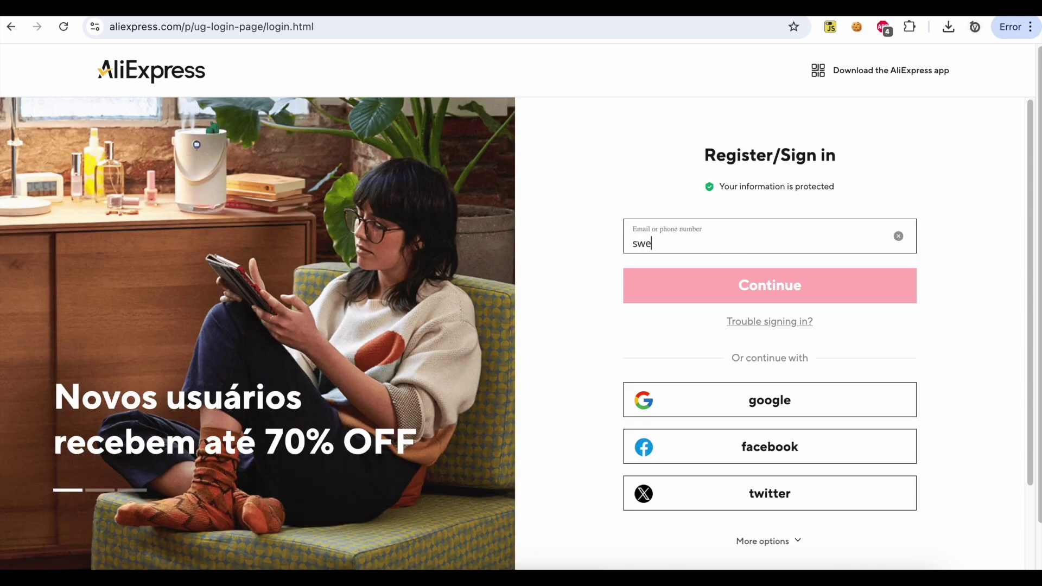
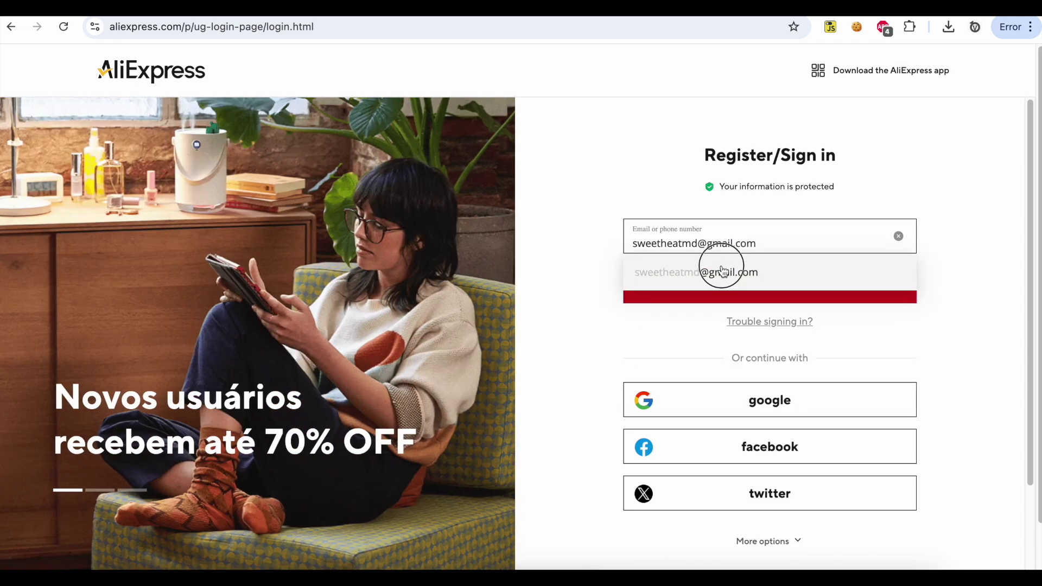
pyautogui.click(723, 271)
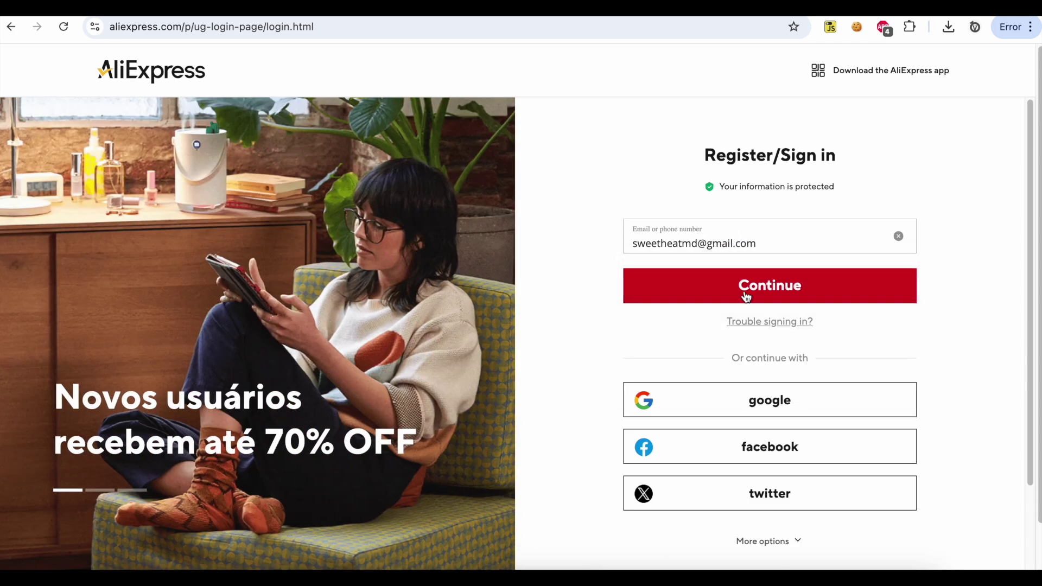
pyautogui.click(746, 296)
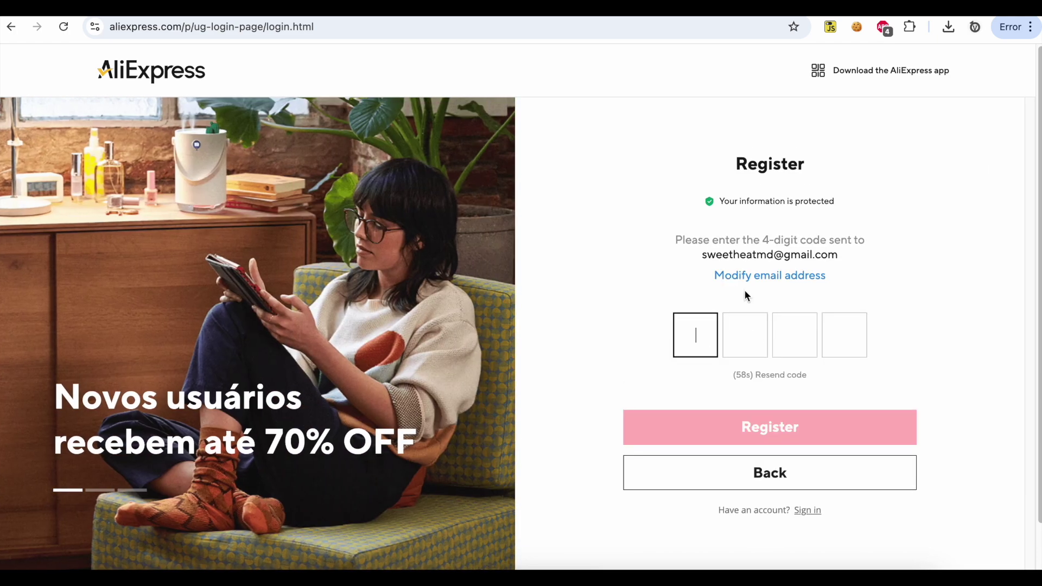
# Copy the verification code from the Gmail message and paste it into the registration code boxes
pyautogui.hotkey('alt', 'Tab')
pyautogui.doubleClick(437, 317)
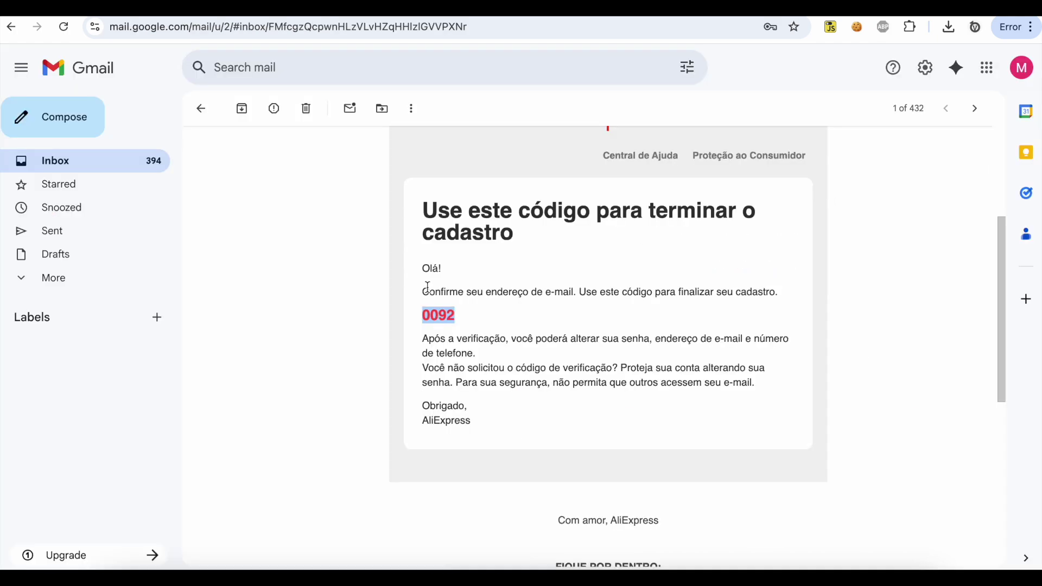
pyautogui.hotkey('ctrl', 'c')
pyautogui.hotkey('alt', 'Tab')
pyautogui.hotkey('ctrl', 'v')
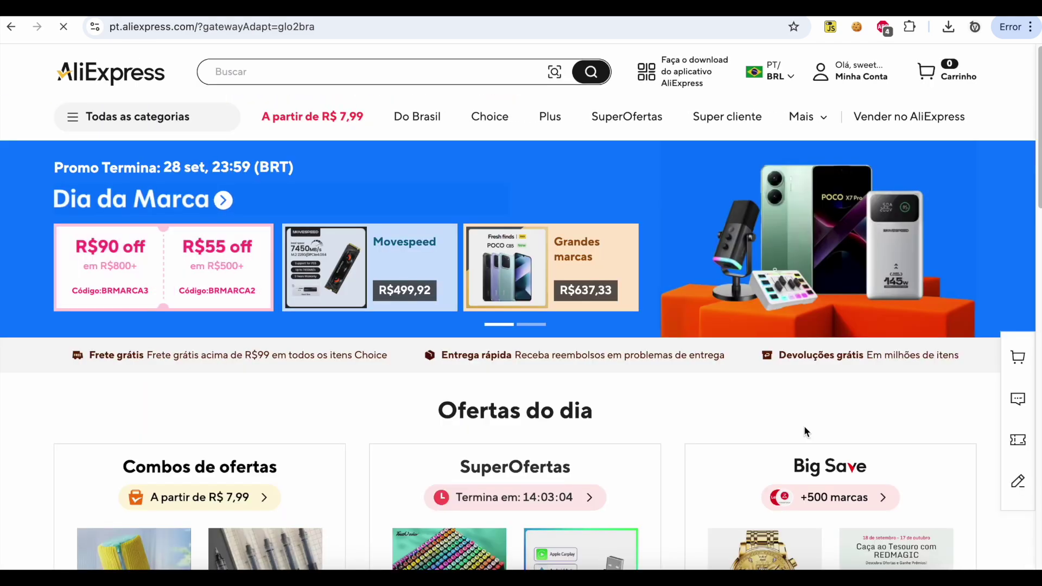
# Go to the AliExpress Affiliate Portals site and begin the affiliate registration
pyautogui.click(438, 27)
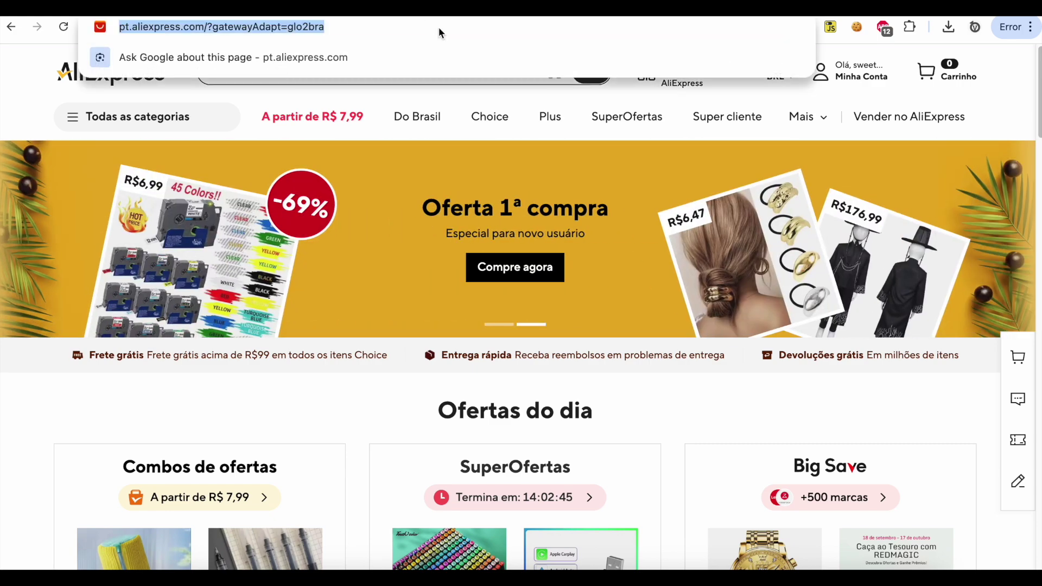
pyautogui.write('affili')
pyautogui.press('Return')
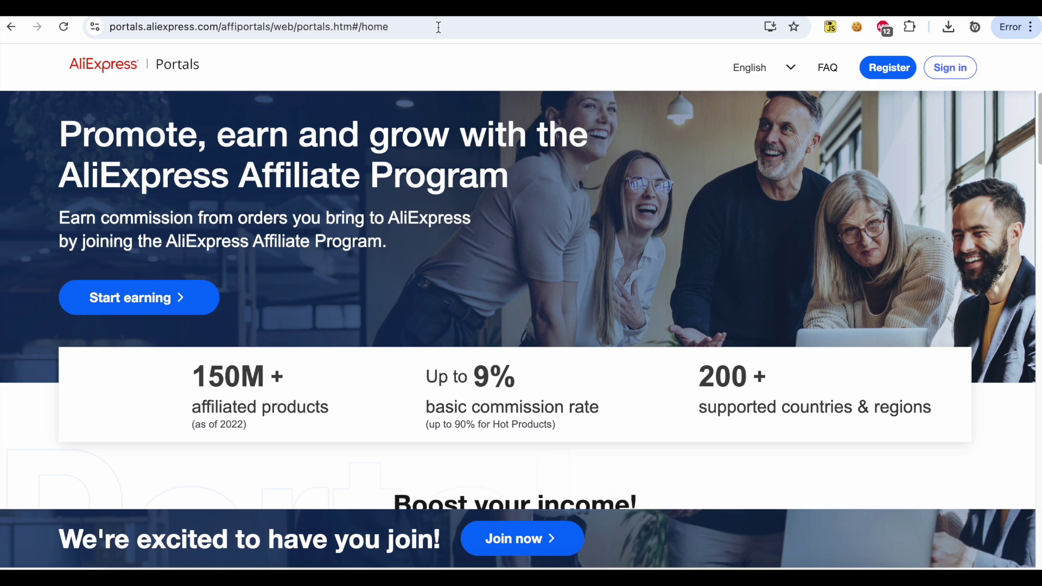
pyautogui.click(878, 71)
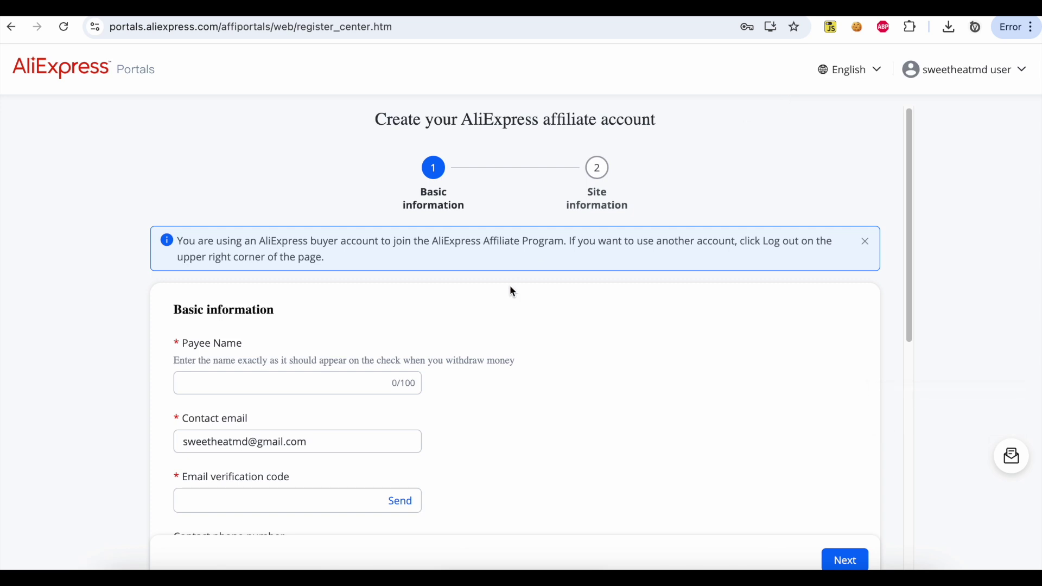
# Subscribe to the newsletter, accept the privacy policy and service agreement, and continue
pyautogui.scroll(-10, 509, 285)
pyautogui.scroll(-2, 421, 380)
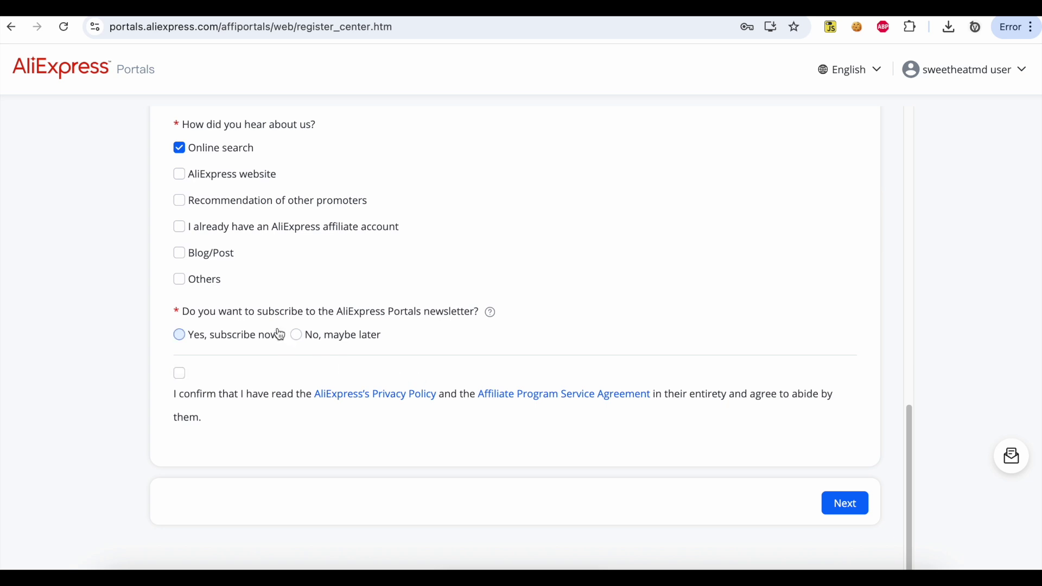
pyautogui.click(180, 334)
pyautogui.click(180, 375)
pyautogui.click(840, 509)
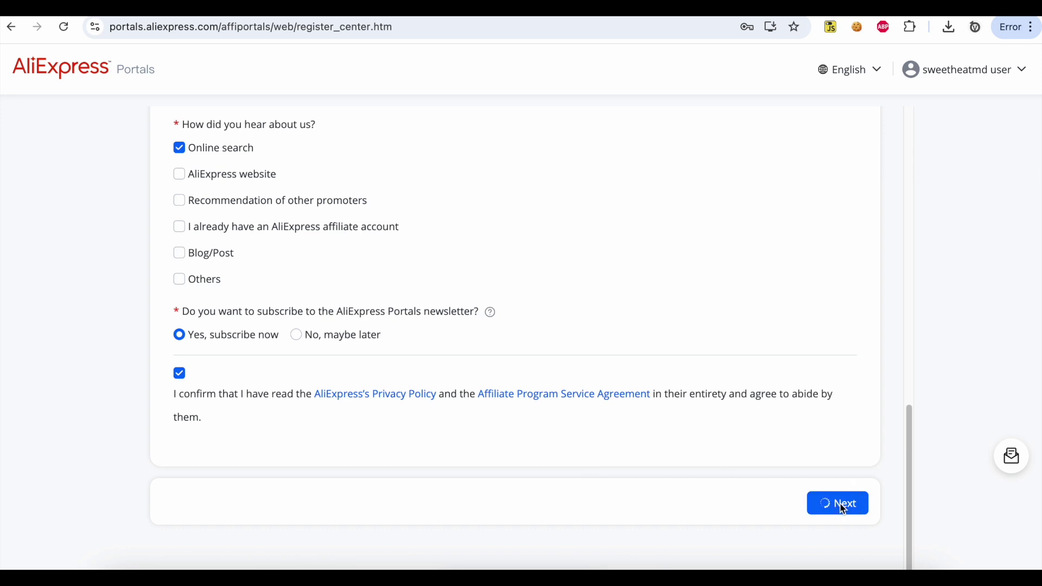
# Mark the site as non-network promotion with Content channel type and Blogs
pyautogui.scroll(7, 665, 435)
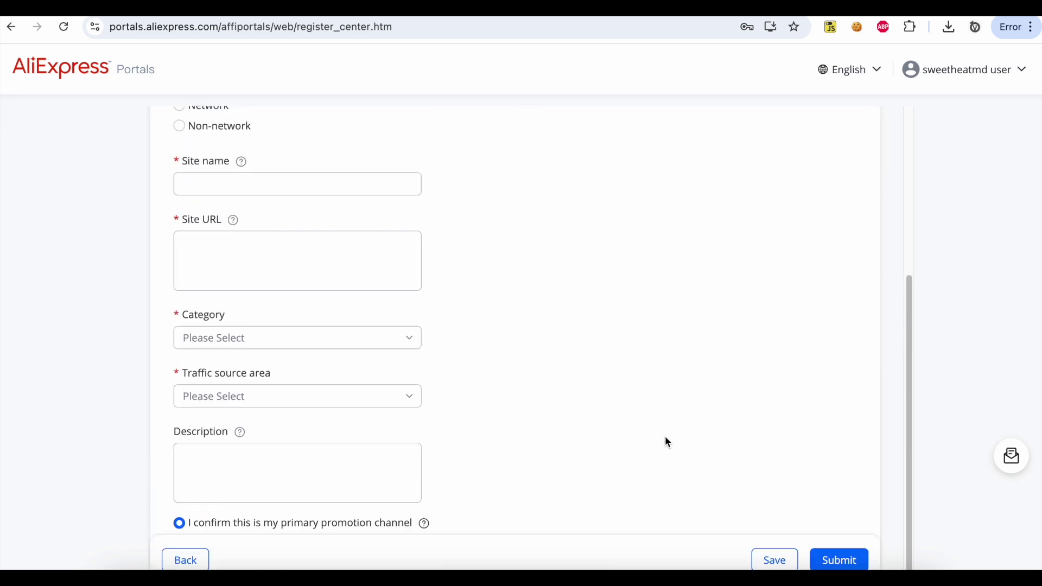
pyautogui.scroll(-1, 665, 436)
pyautogui.scroll(-1, 665, 435)
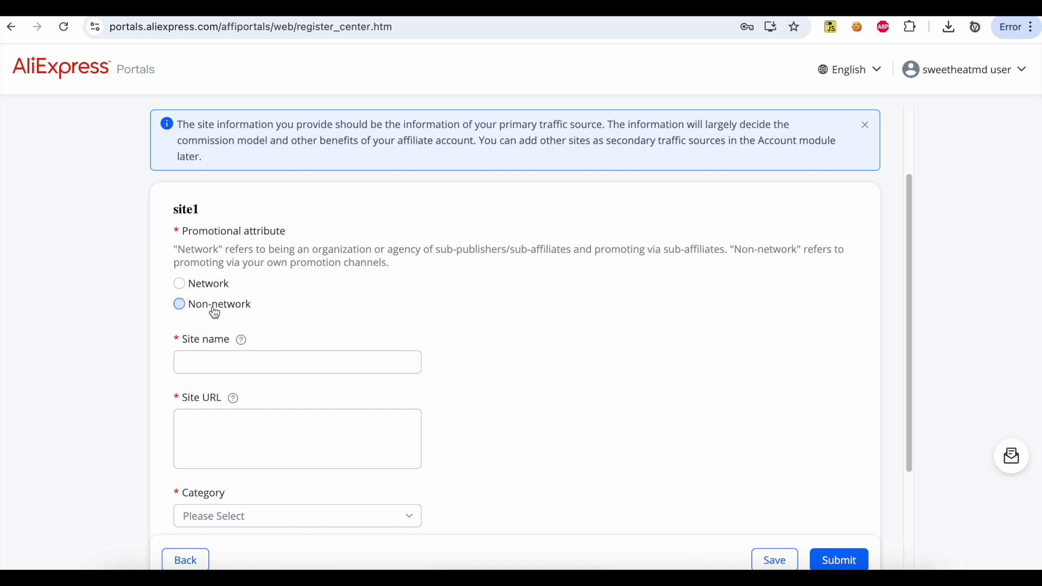
pyautogui.click(179, 304)
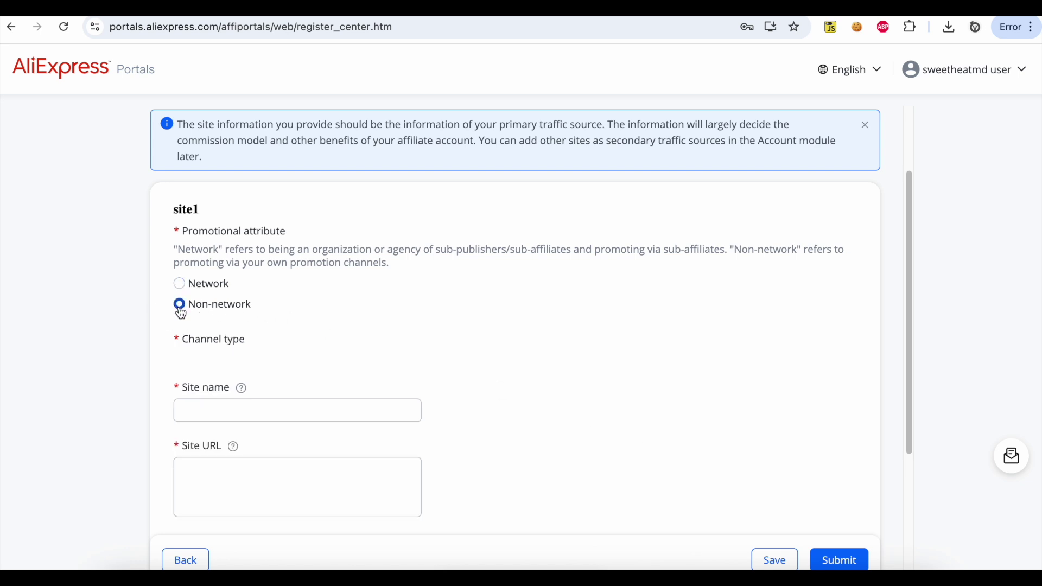
pyautogui.scroll(-2, 183, 234)
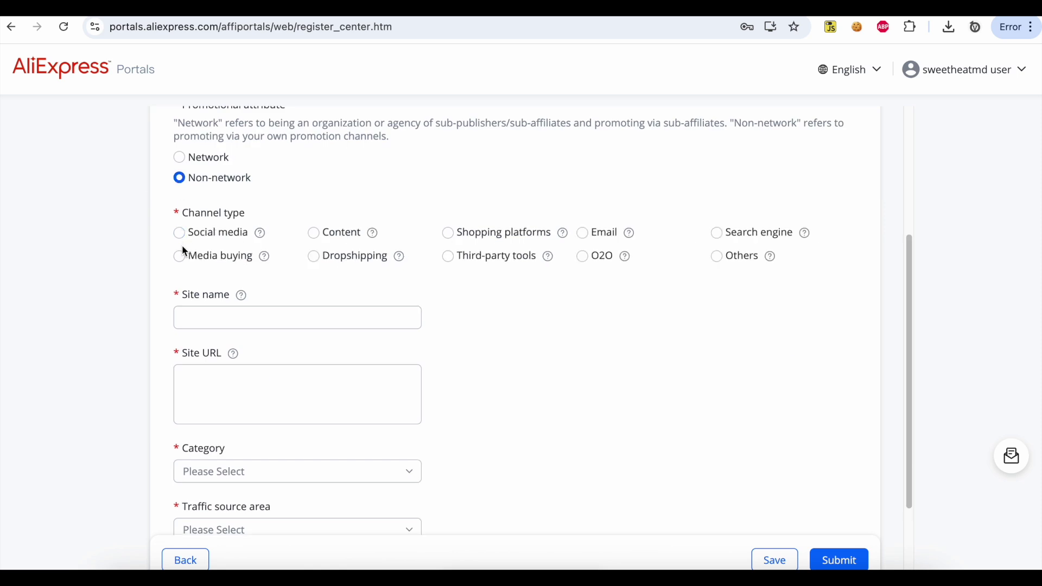
pyautogui.click(346, 240)
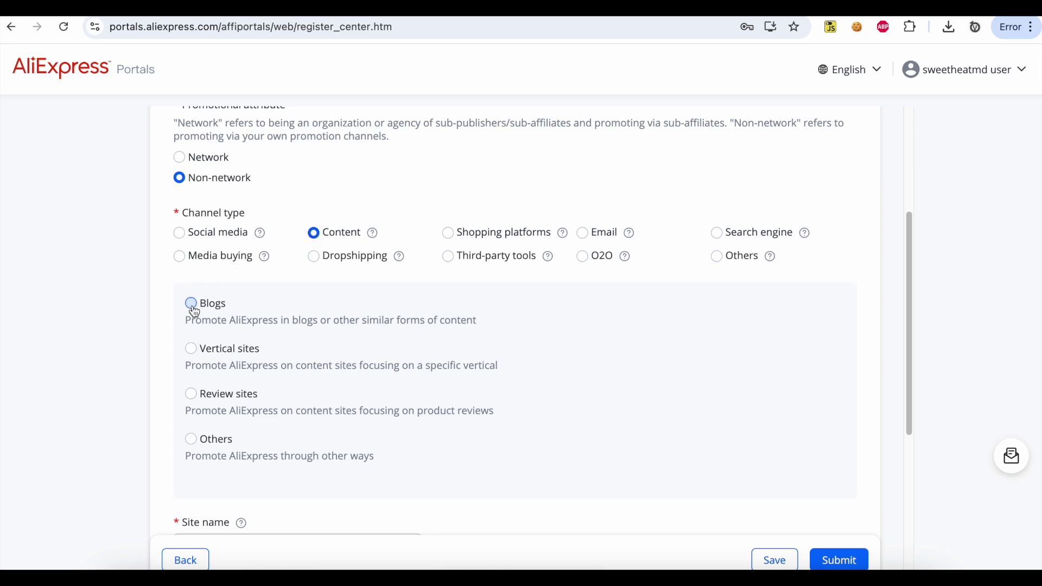
pyautogui.click(191, 304)
pyautogui.scroll(-3, 193, 307)
pyautogui.scroll(-2, 195, 312)
pyautogui.click(243, 300)
pyautogui.write('Va')
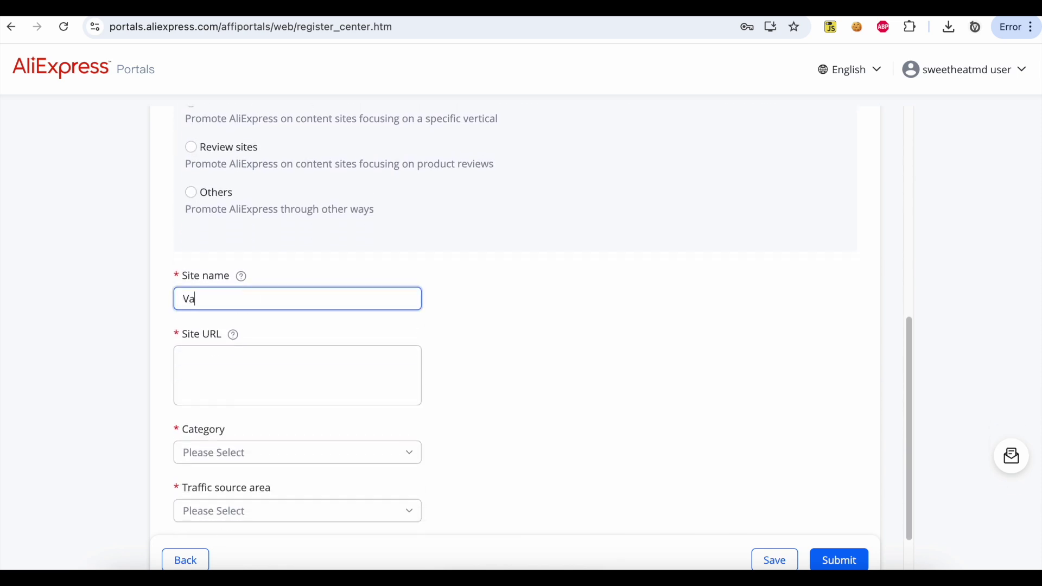
pyautogui.write('lvePress')
pyautogui.press('Tab')
pyautogui.write('https://valvepress.com')
# Set the category to Computer & Office and the traffic source area to Global
pyautogui.scroll(-3, 239, 277)
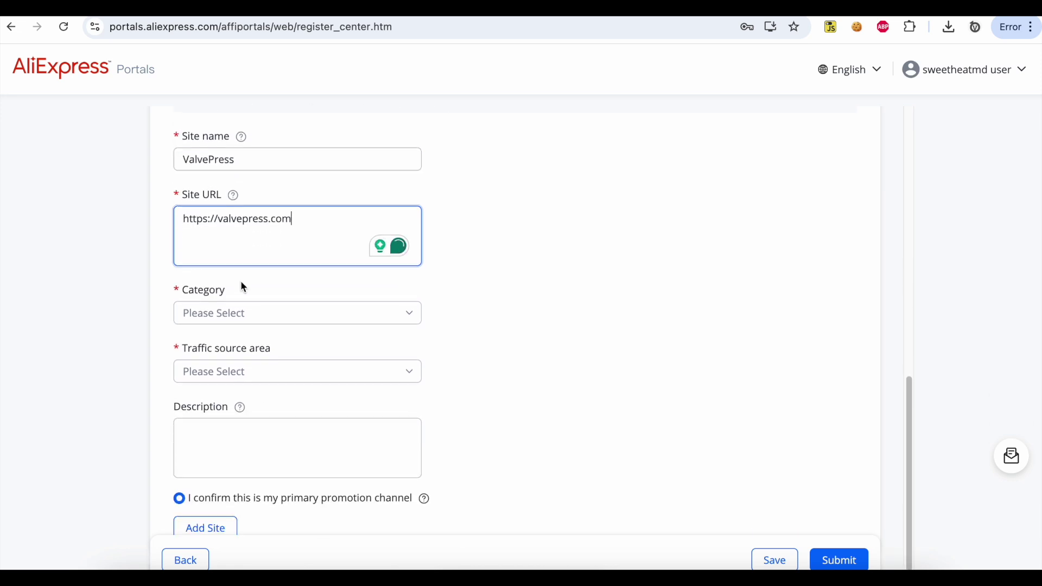
pyautogui.click(277, 320)
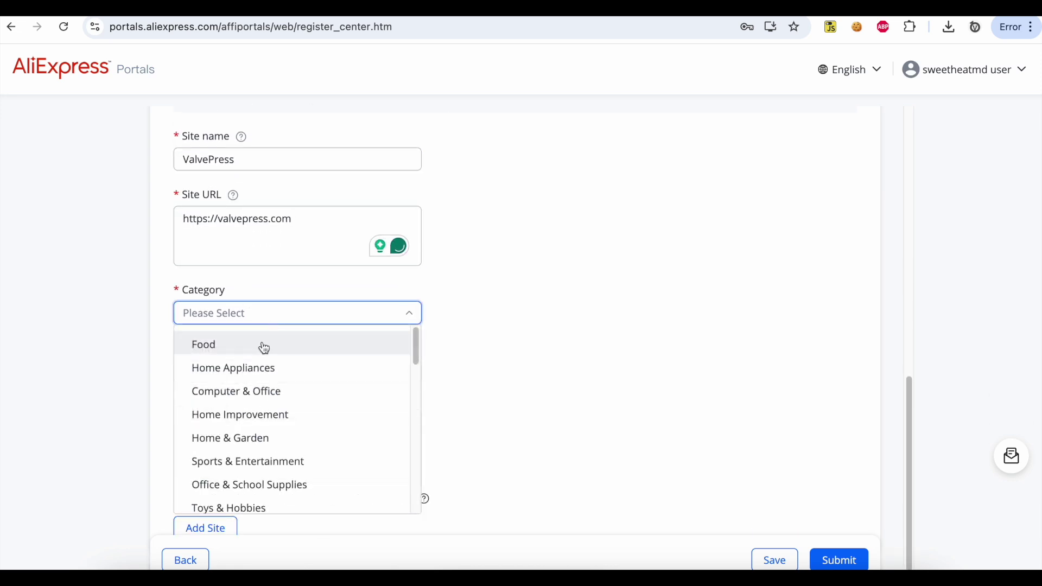
pyautogui.click(256, 391)
pyautogui.click(507, 358)
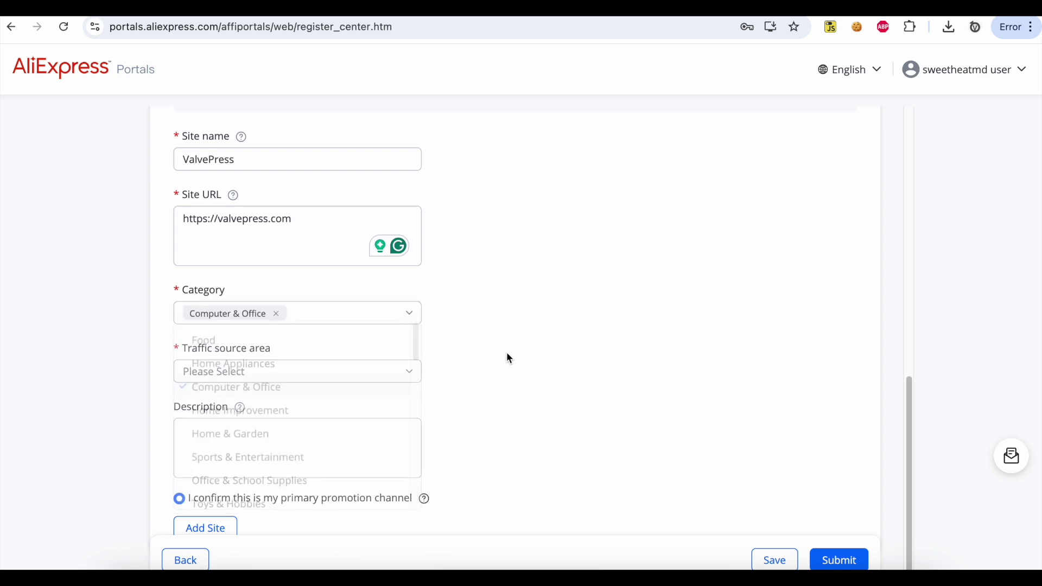
pyautogui.scroll(-1, 509, 358)
pyautogui.click(350, 317)
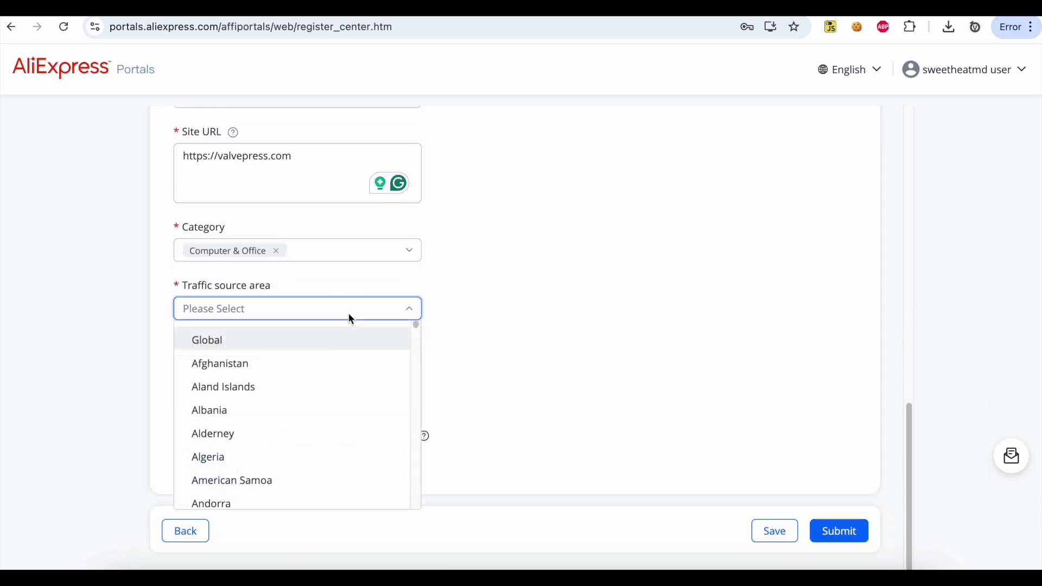
pyautogui.click(328, 338)
pyautogui.click(494, 317)
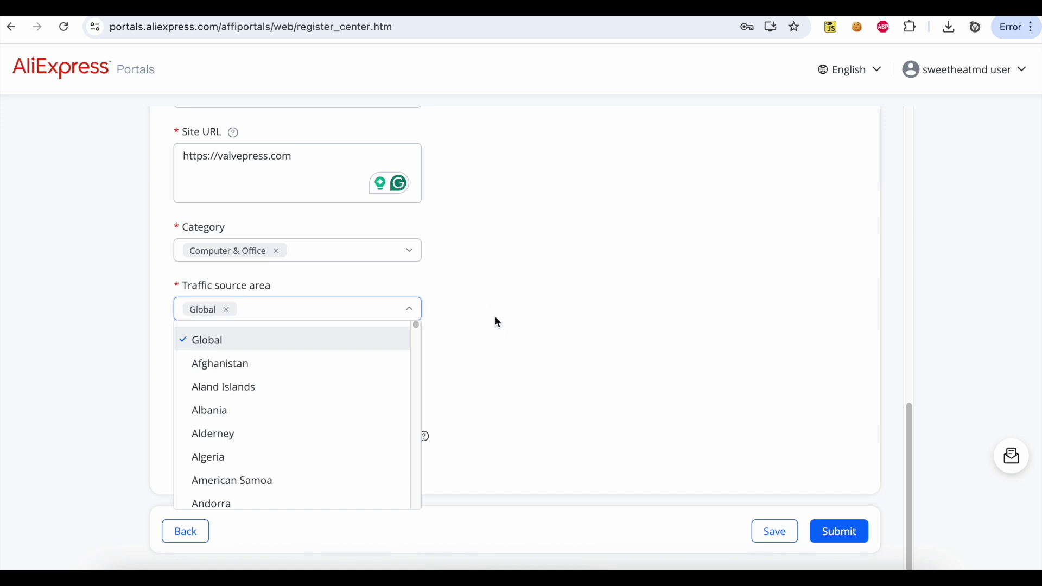
pyautogui.scroll(-1, 496, 320)
pyautogui.click(340, 335)
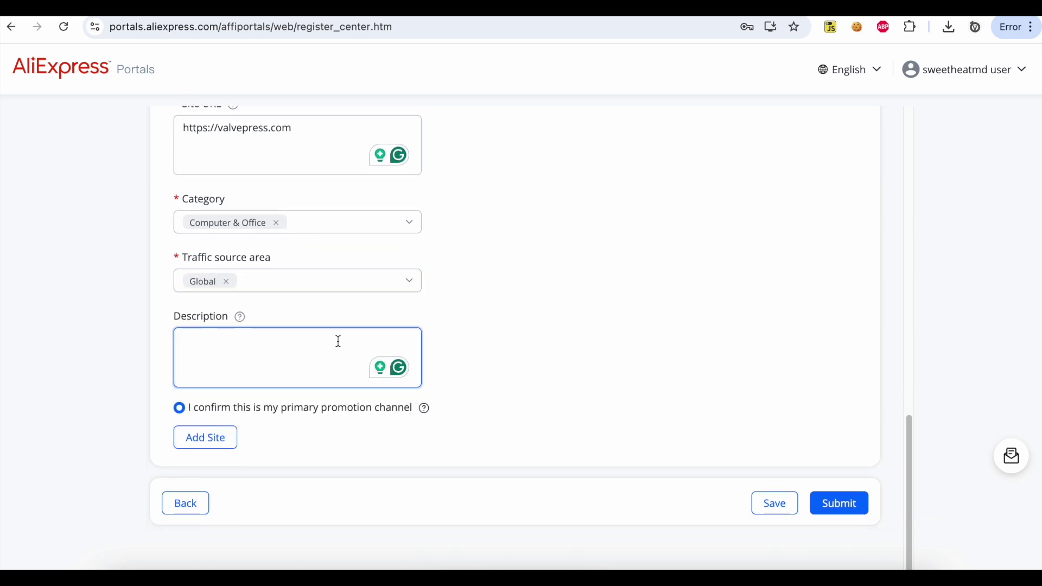
# Describe the site as software and technology tutorials promoting computers and smart watches, then submit for review
pyautogui.write('Create')
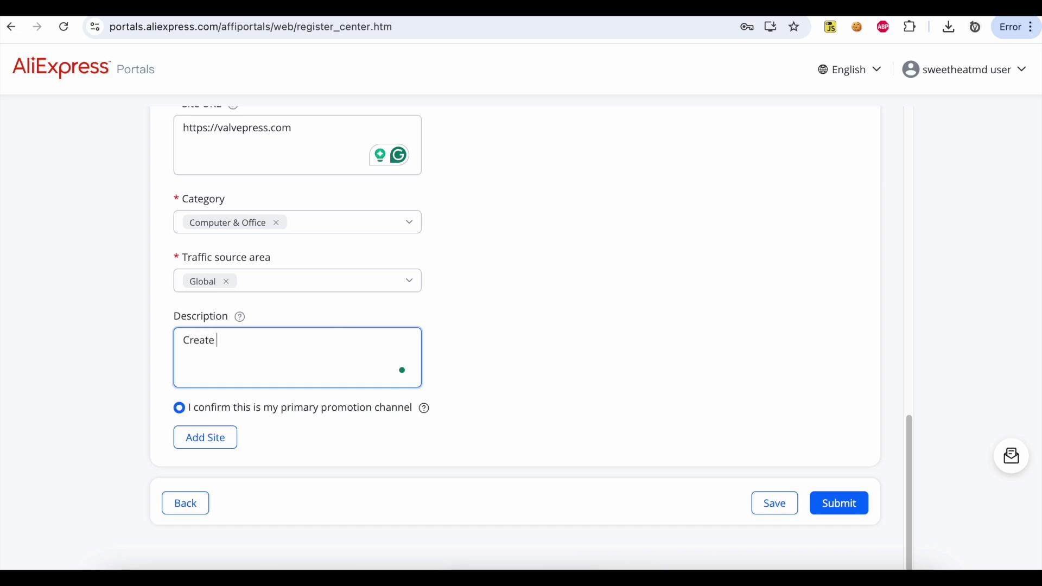
pyautogui.write(' tutorials about sof')
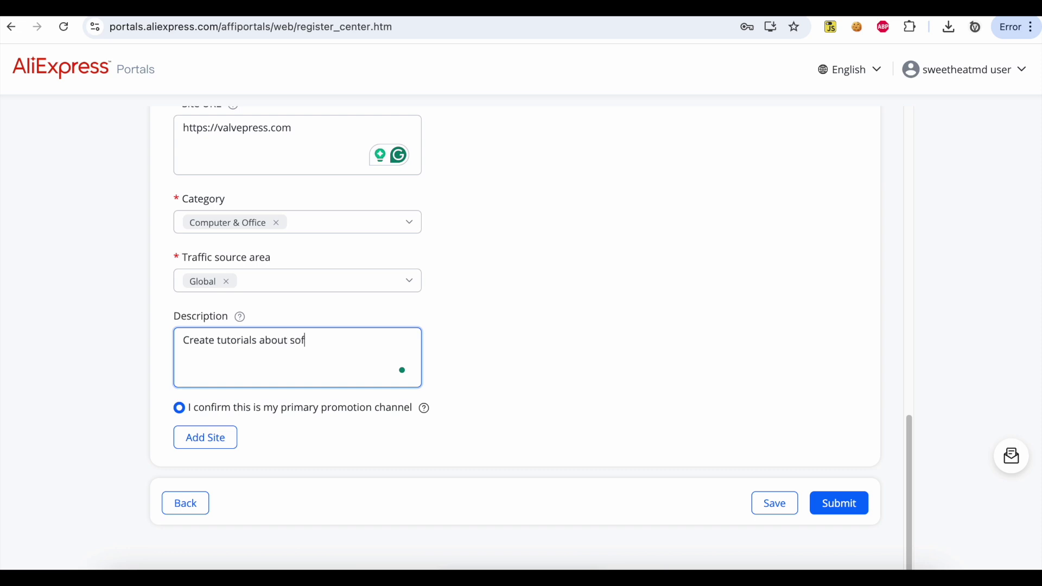
pyautogui.write('tware and technolog')
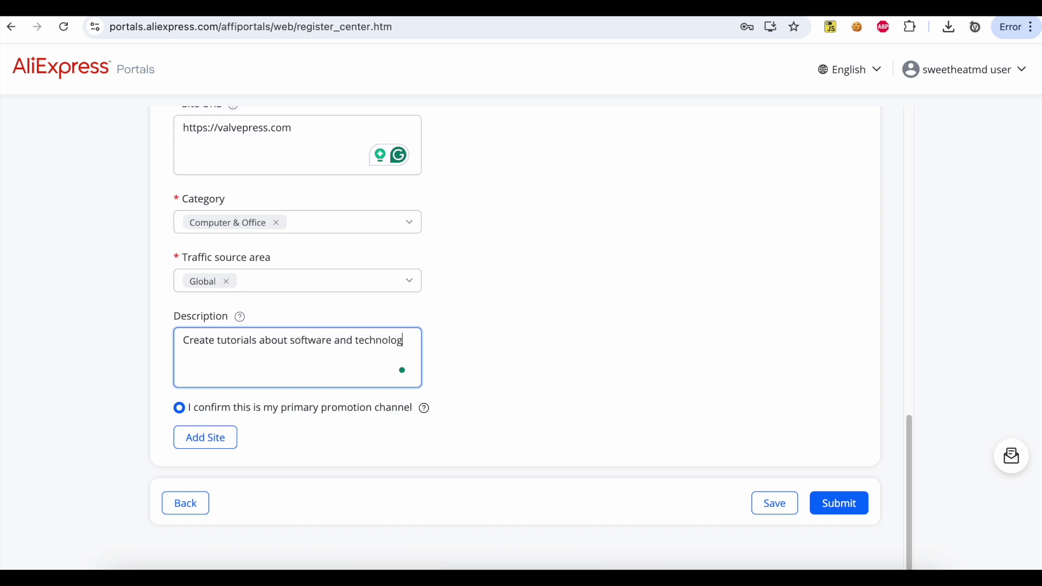
pyautogui.write('y, promote items rela')
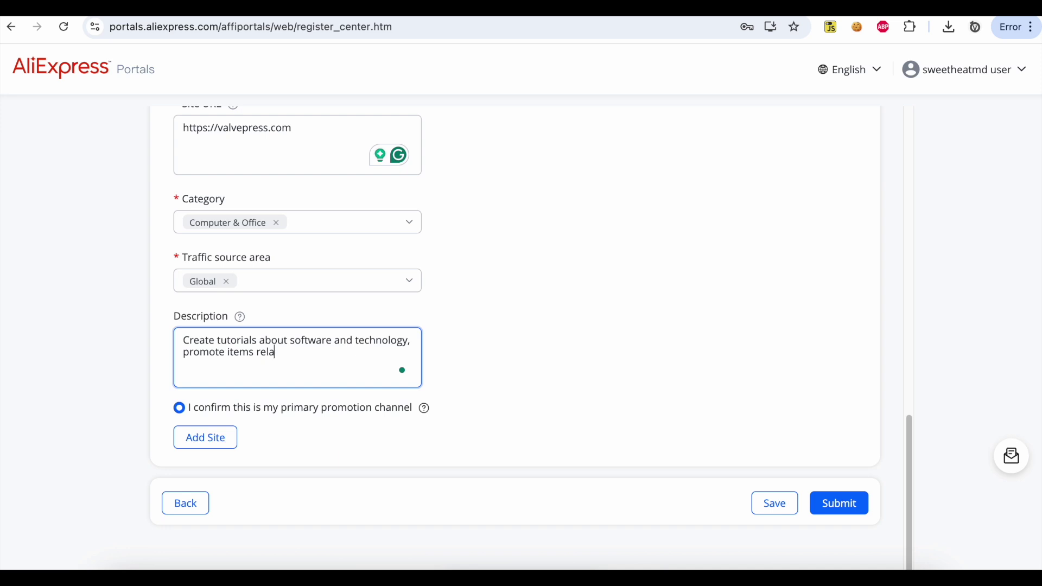
pyautogui.write('ted like computers, sma')
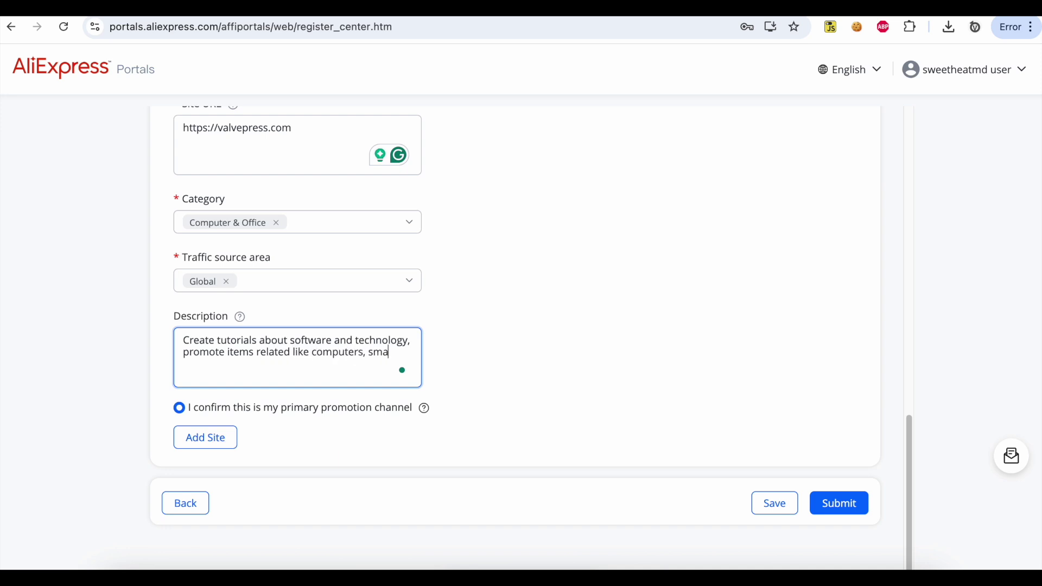
pyautogui.write('rt tvs, w')
pyautogui.press('BackSpace')
pyautogui.write('smart watchs')
pyautogui.click(851, 505)
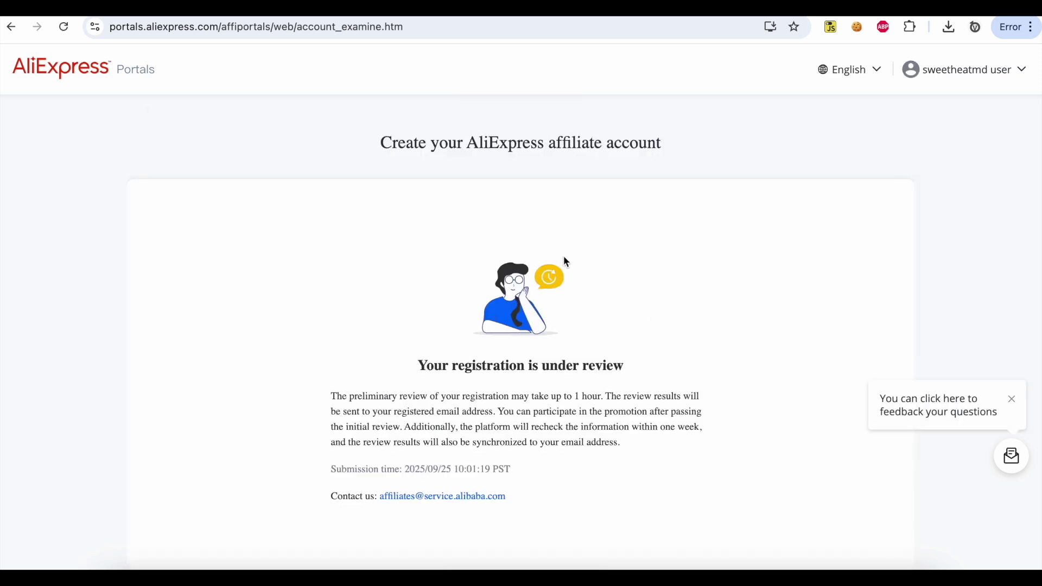
pyautogui.tripleClick(563, 396)
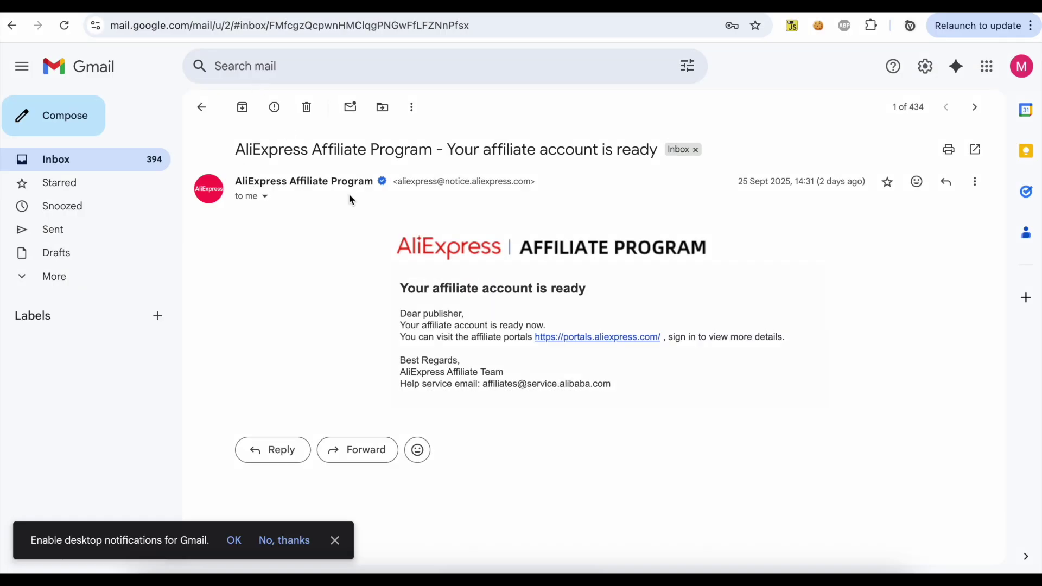
# Highlight the 'affiliate account is ready' heading in the Gmail message
pyautogui.moveTo(401, 288); pyautogui.dragTo(619, 293)
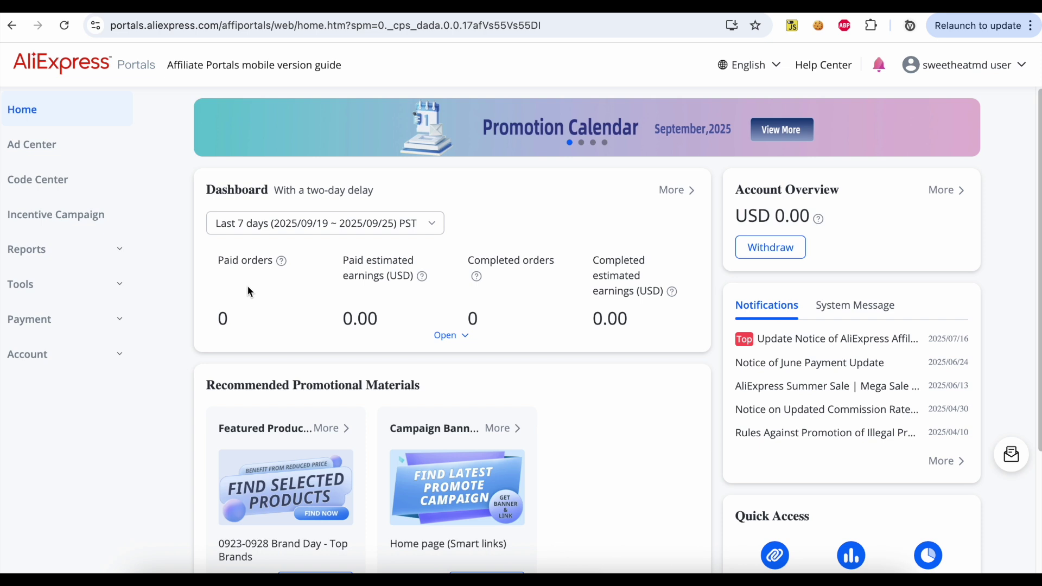
# Open the API page under Tools in the sidebar and apply for API access
pyautogui.scroll(-2, 248, 292)
pyautogui.scroll(2, 248, 292)
pyautogui.click(121, 284)
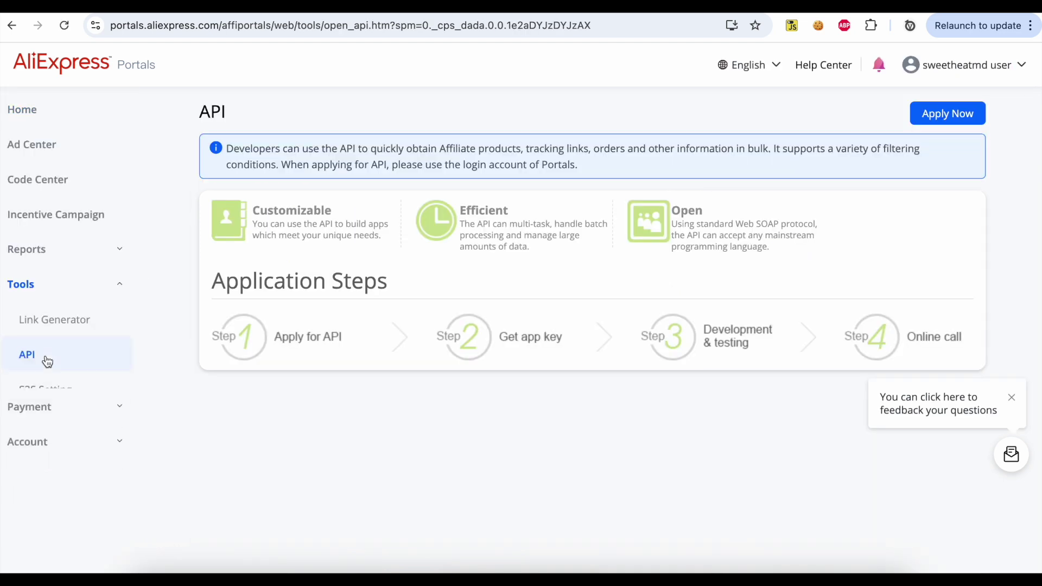
pyautogui.click(945, 114)
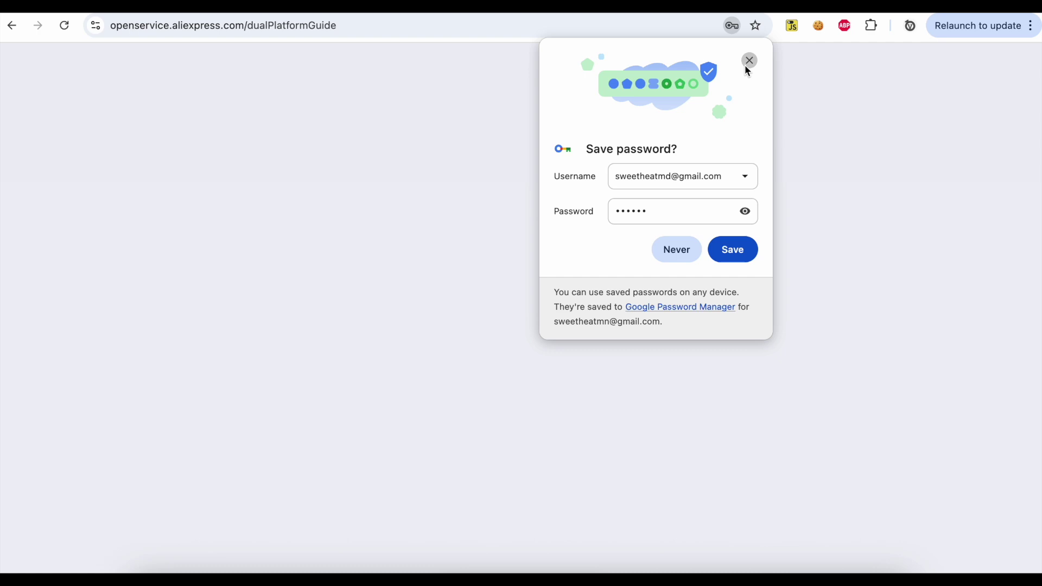
# Choose the Dropshipping/Affiliates developer type and Affiliates (individual) as collaborator type
pyautogui.click(748, 60)
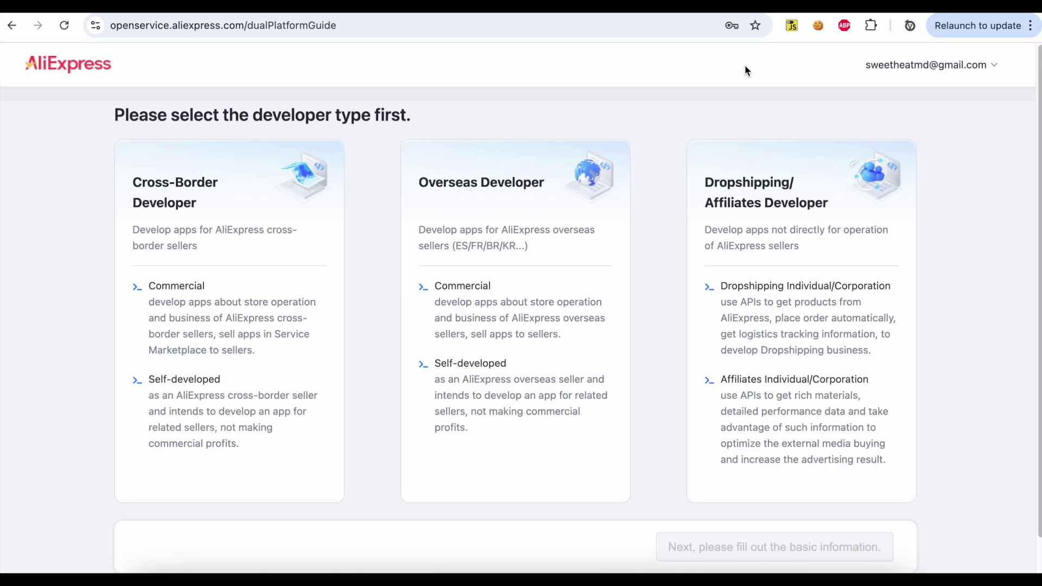
pyautogui.click(765, 209)
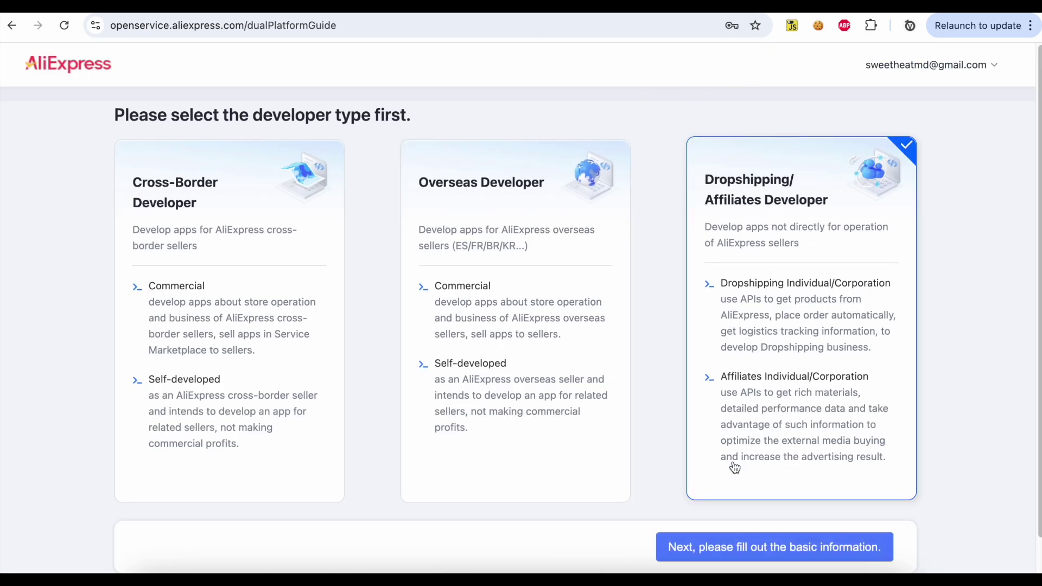
pyautogui.scroll(-1, 733, 467)
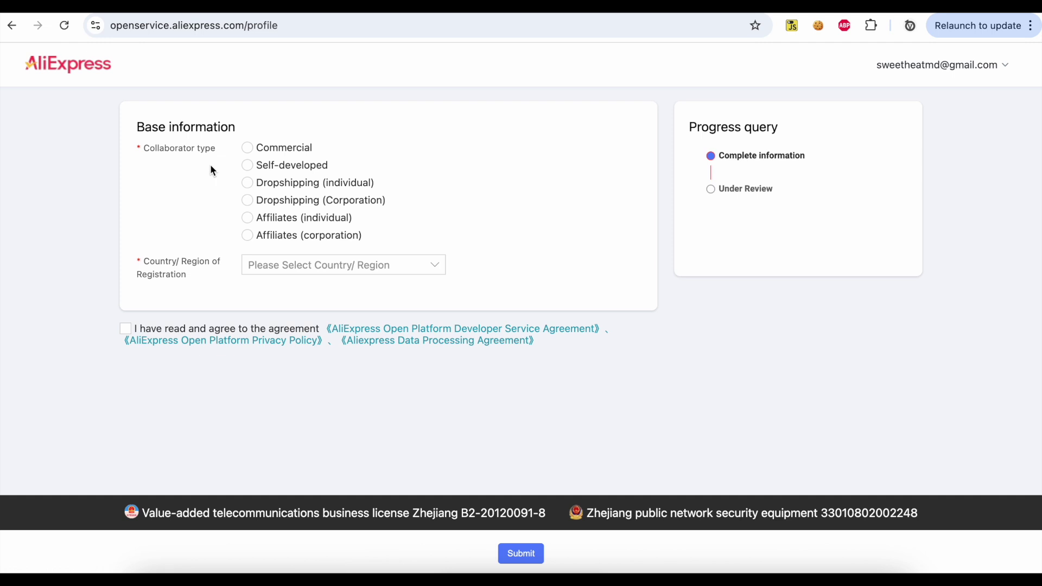
pyautogui.click(247, 219)
pyautogui.scroll(-2, 241, 223)
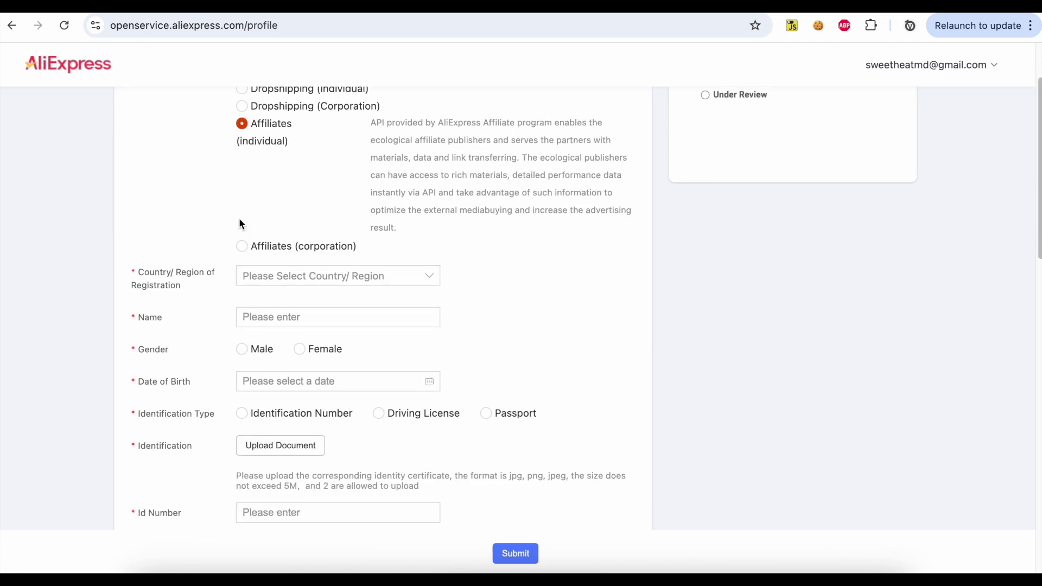
pyautogui.scroll(-1, 239, 223)
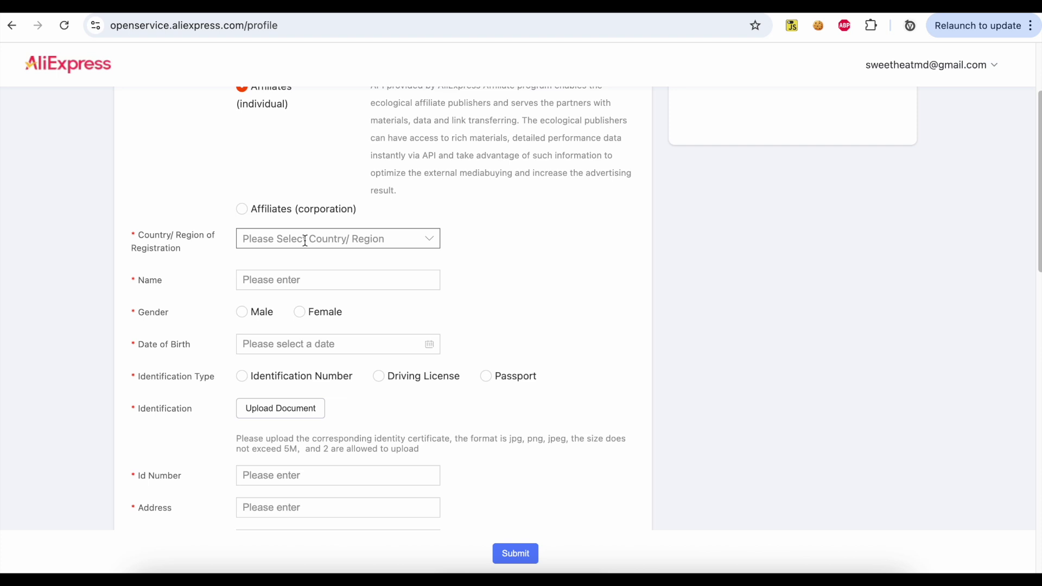
pyautogui.scroll(-10, 305, 240)
pyautogui.click(281, 213)
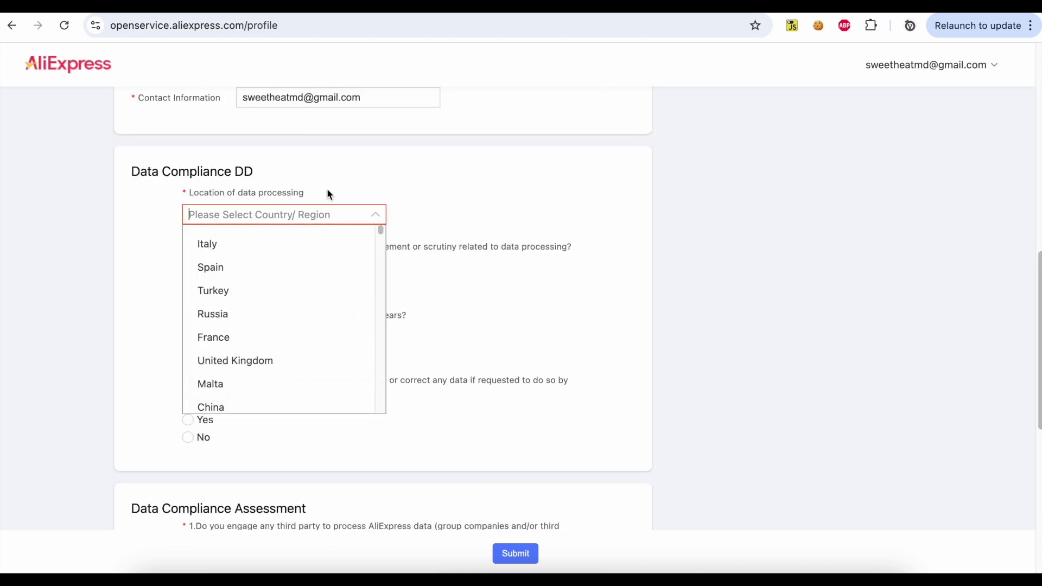
# Set data-processing location to Brazil and answer No, No, Yes to enforcement, breach and deletion questions
pyautogui.write('bra')
pyautogui.click(268, 244)
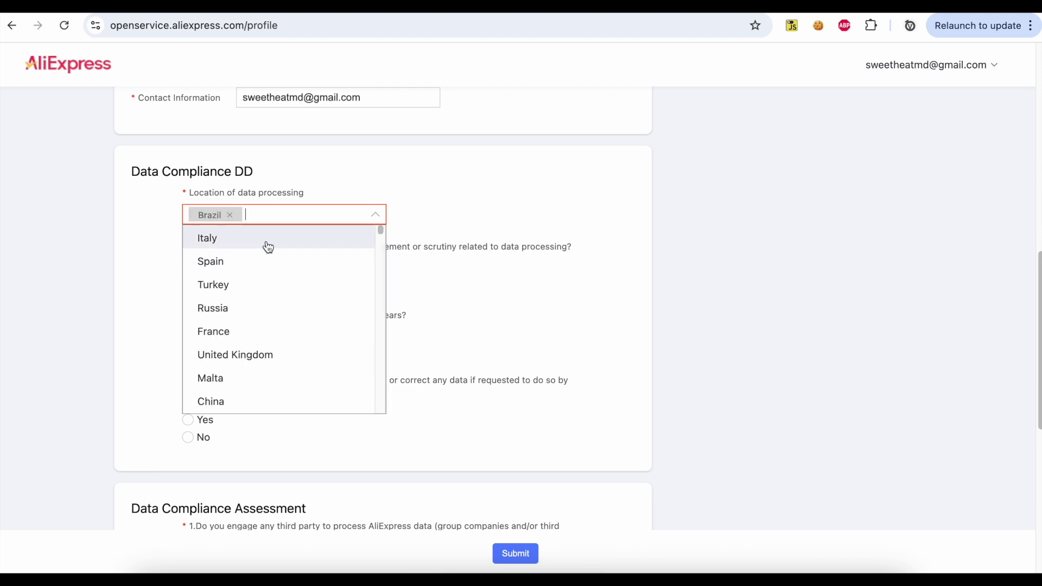
pyautogui.click(467, 235)
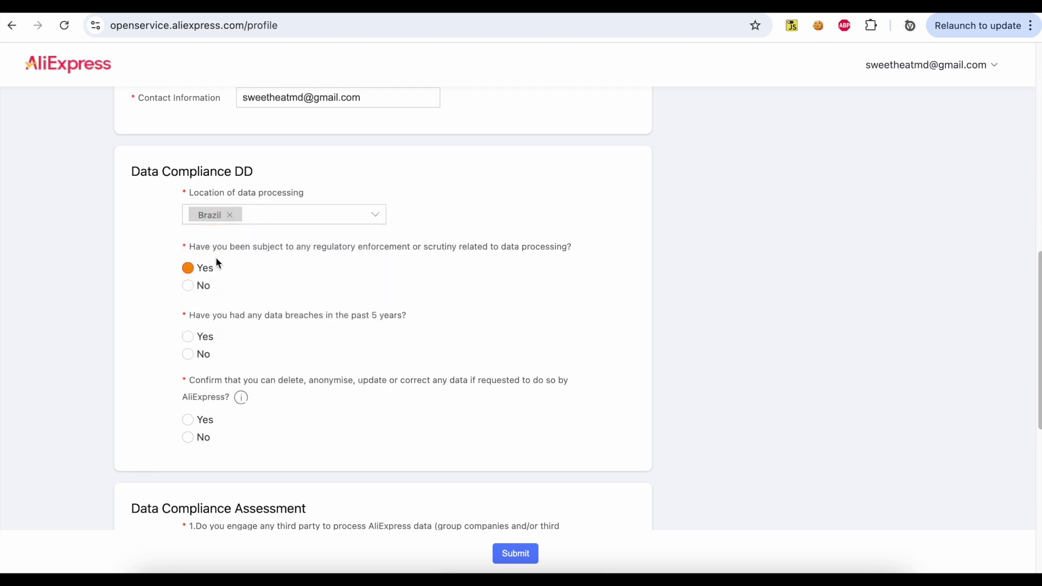
pyautogui.click(204, 289)
pyautogui.scroll(-2, 312, 295)
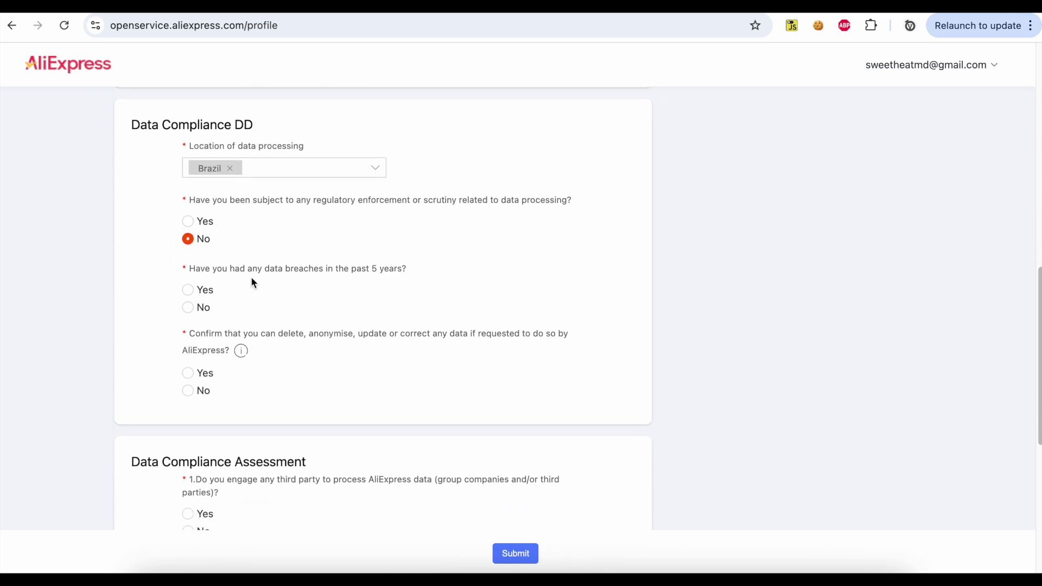
pyautogui.click(193, 313)
pyautogui.scroll(-3, 282, 322)
pyautogui.click(188, 308)
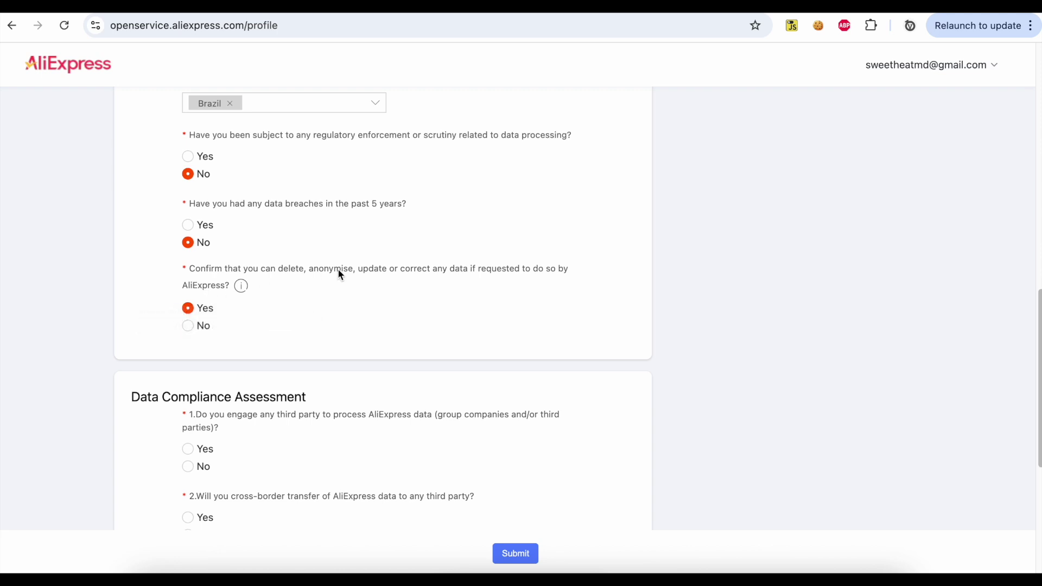
# Answer No to the four data-handling assessment questions, accept the agreements and submit the profile
pyautogui.scroll(-3, 305, 289)
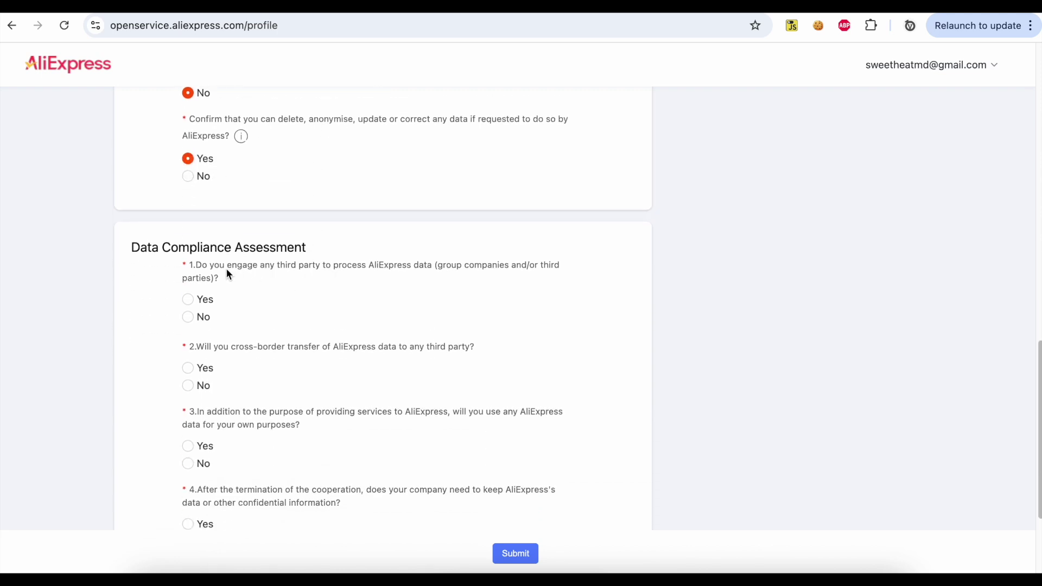
pyautogui.click(188, 317)
pyautogui.scroll(-1, 288, 342)
pyautogui.click(188, 325)
pyautogui.scroll(-1, 330, 341)
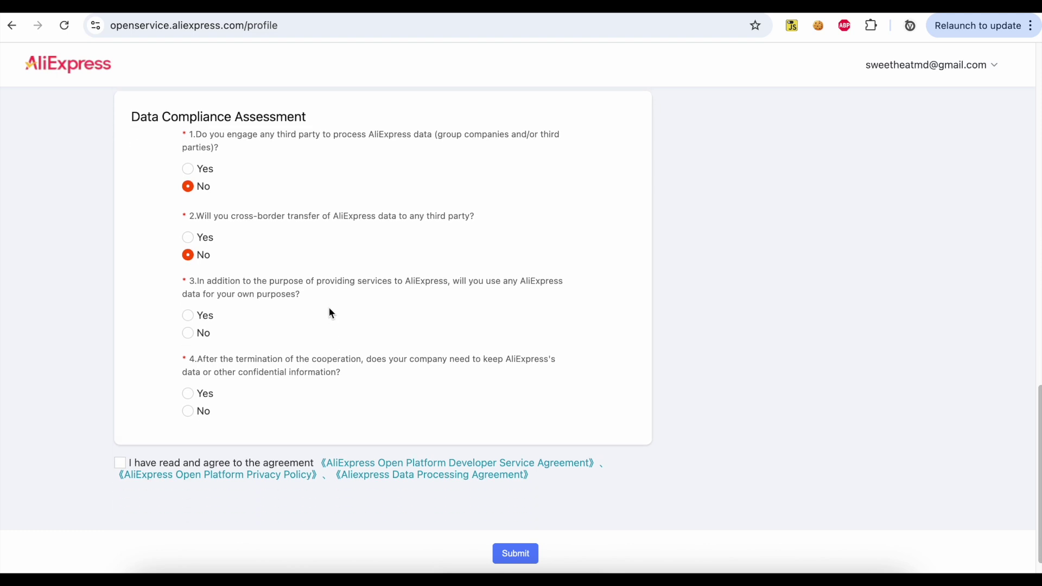
pyautogui.click(189, 335)
pyautogui.scroll(-1, 298, 365)
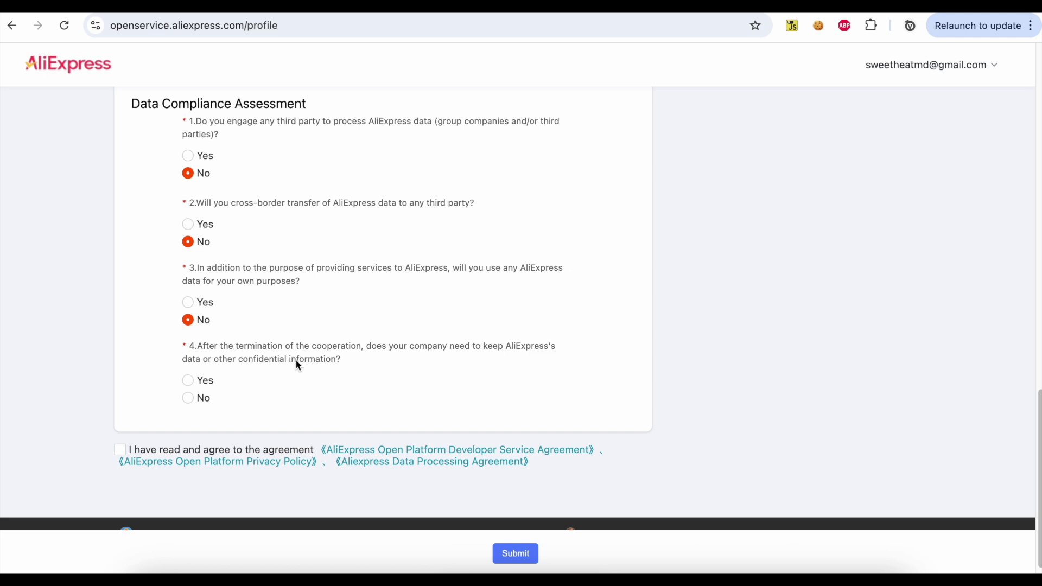
pyautogui.click(188, 401)
pyautogui.scroll(-1, 297, 405)
pyautogui.click(120, 431)
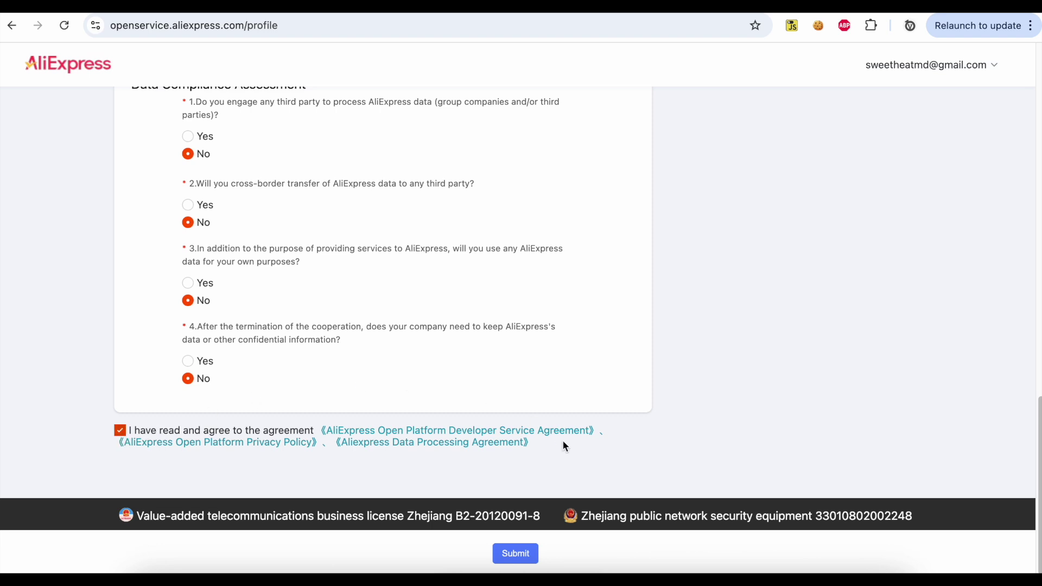
pyautogui.click(522, 560)
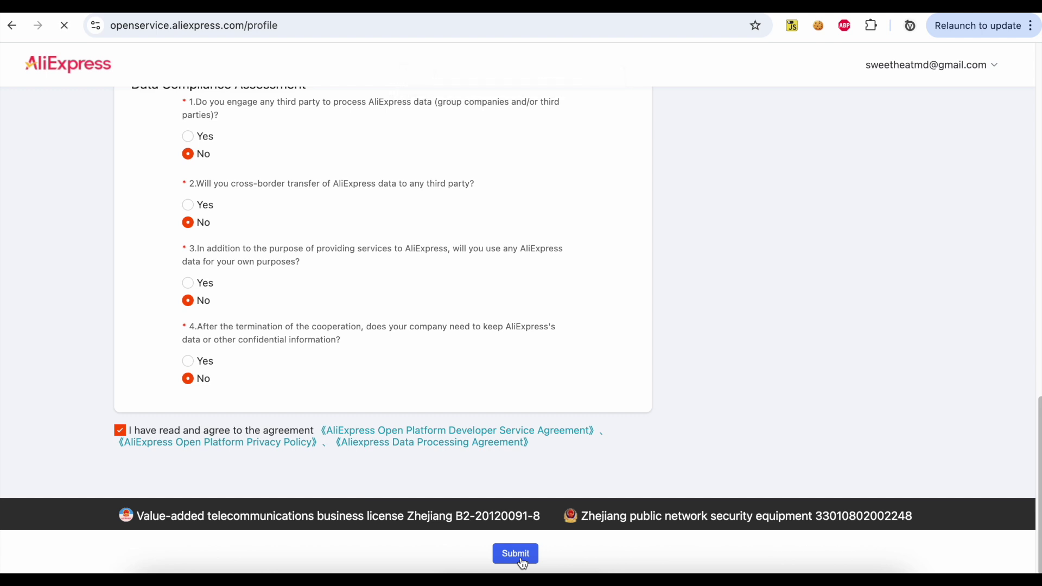
# Zoom in and select the Review Approved status on the profile page
pyautogui.hotkey('ctrl', '+')
pyautogui.hotkey('ctrl', '+')
pyautogui.hotkey('ctrl', '+')
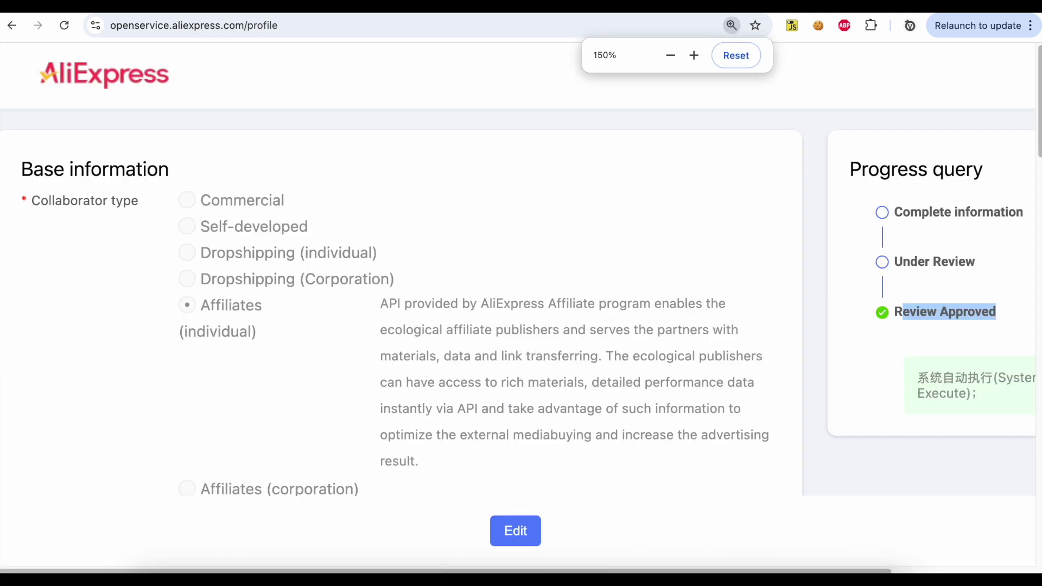
pyautogui.hscroll(6, 53, 216)
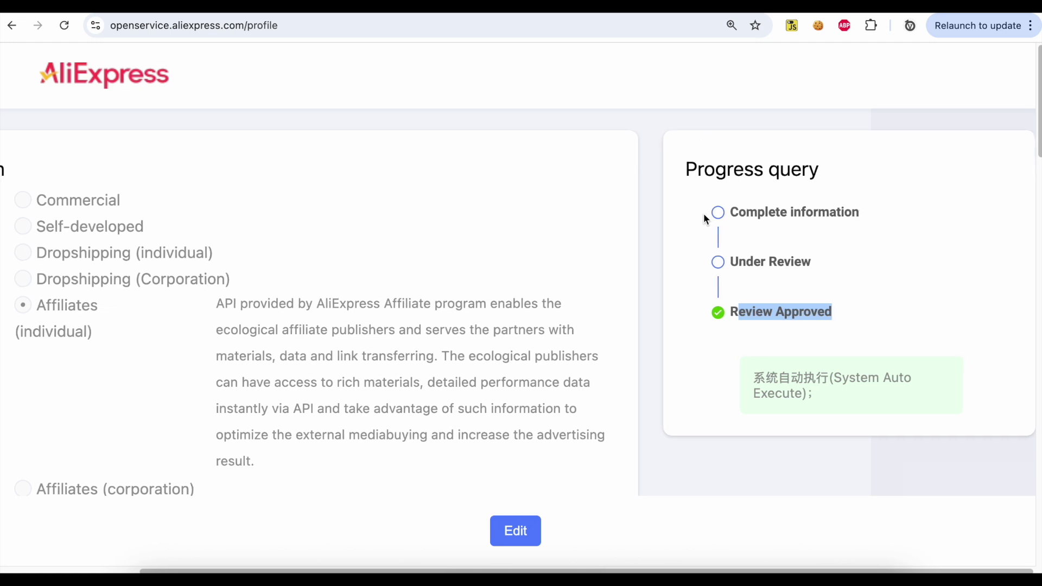
pyautogui.click(767, 308)
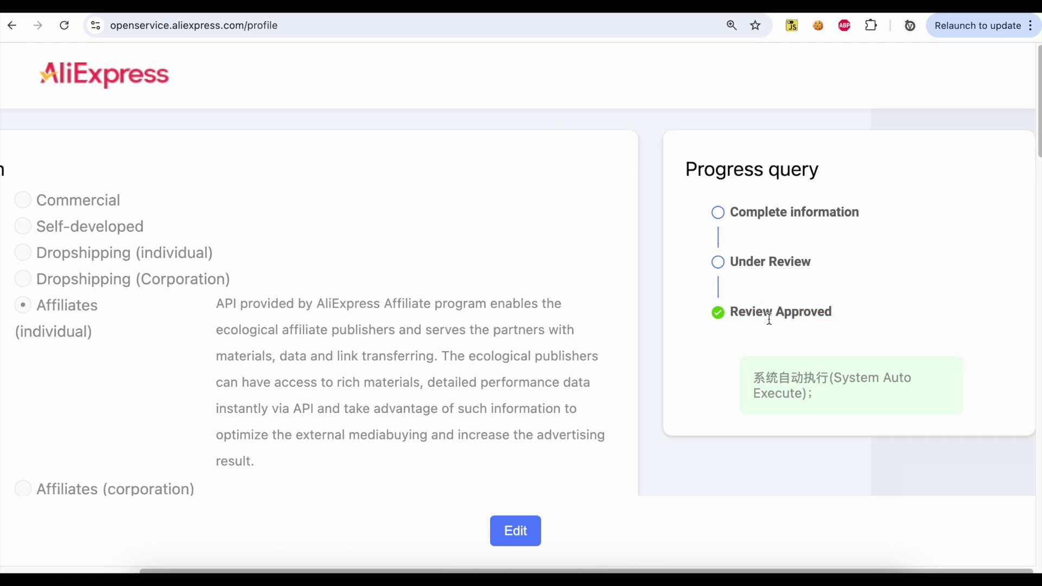
pyautogui.tripleClick(769, 314)
pyautogui.hscroll(-3, 397, 231)
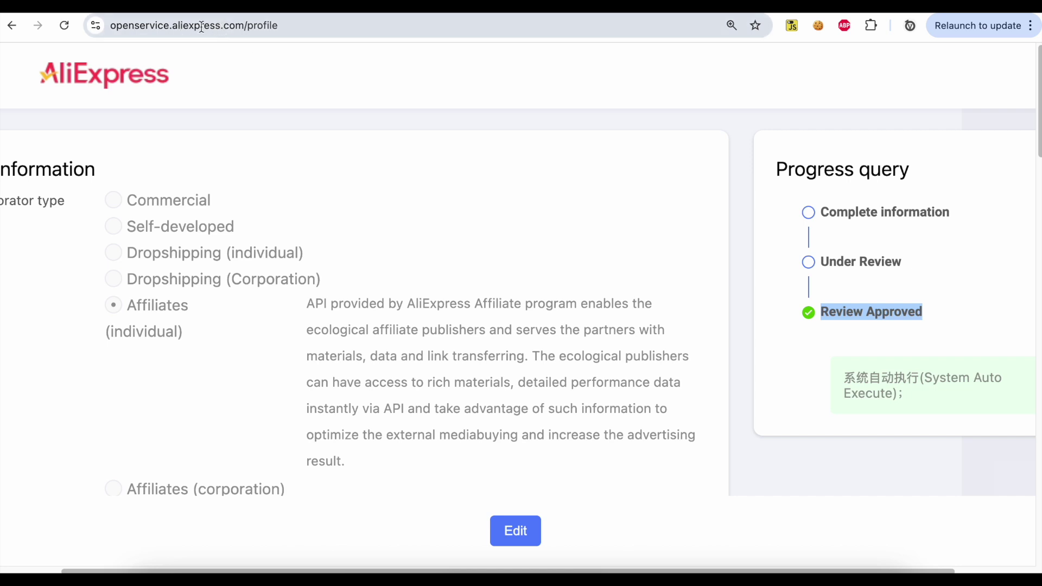
# Remove 'profile' from the address to load the openservice.aliexpress.com home page
pyautogui.moveTo(243, 27); pyautogui.dragTo(355, 26)
pyautogui.press('BackSpace')
pyautogui.press('Return')
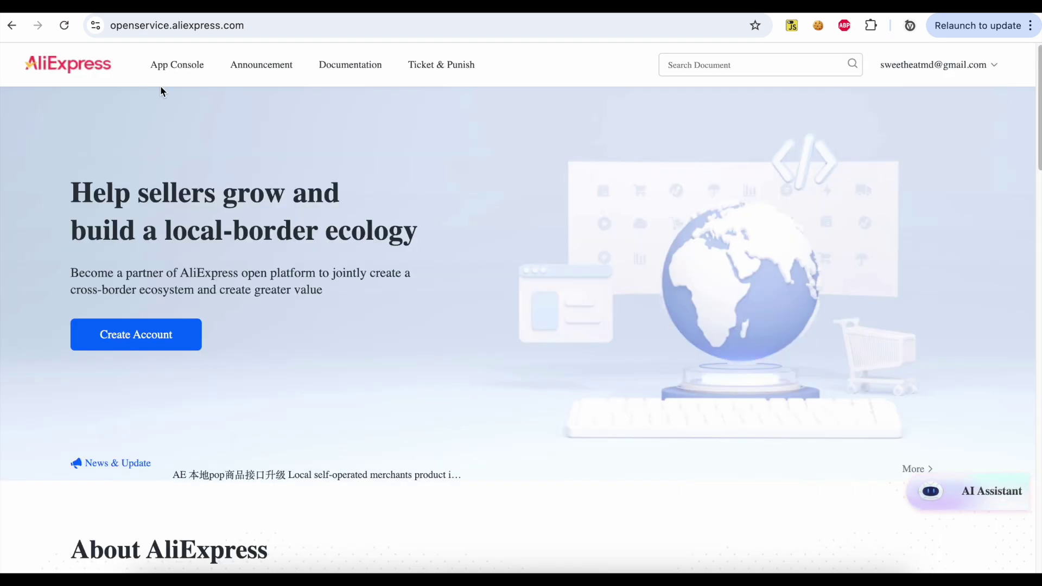
# From the App Console, create a new app in the Affiliates API category
pyautogui.moveTo(177, 67)
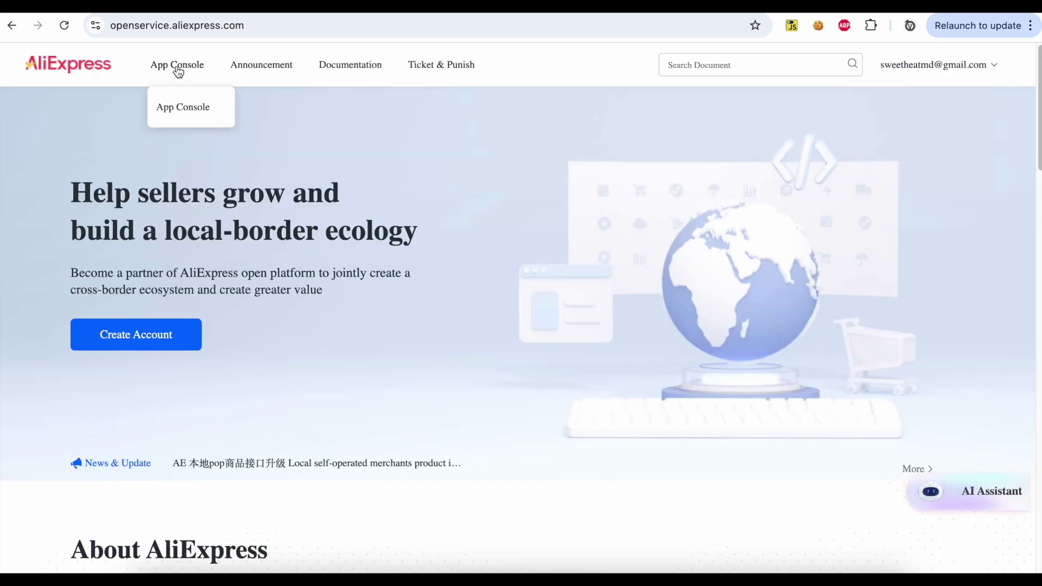
pyautogui.click(183, 108)
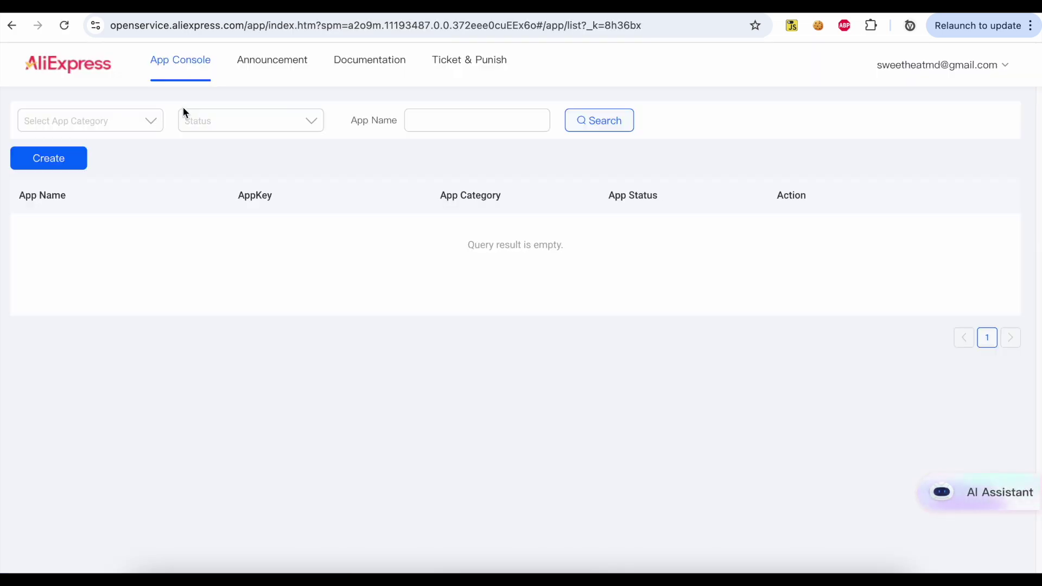
pyautogui.click(62, 157)
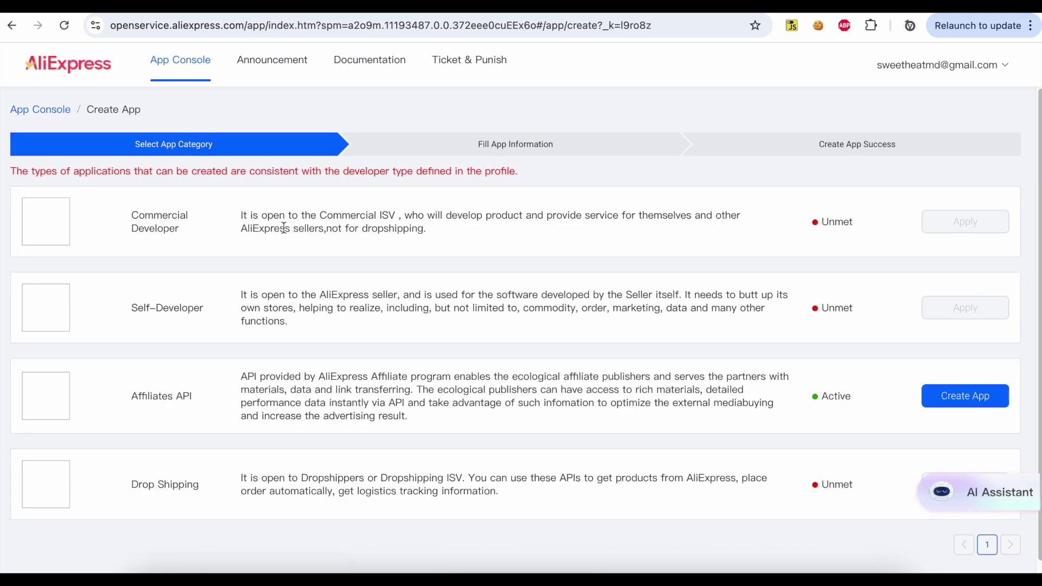
pyautogui.scroll(-1, 284, 227)
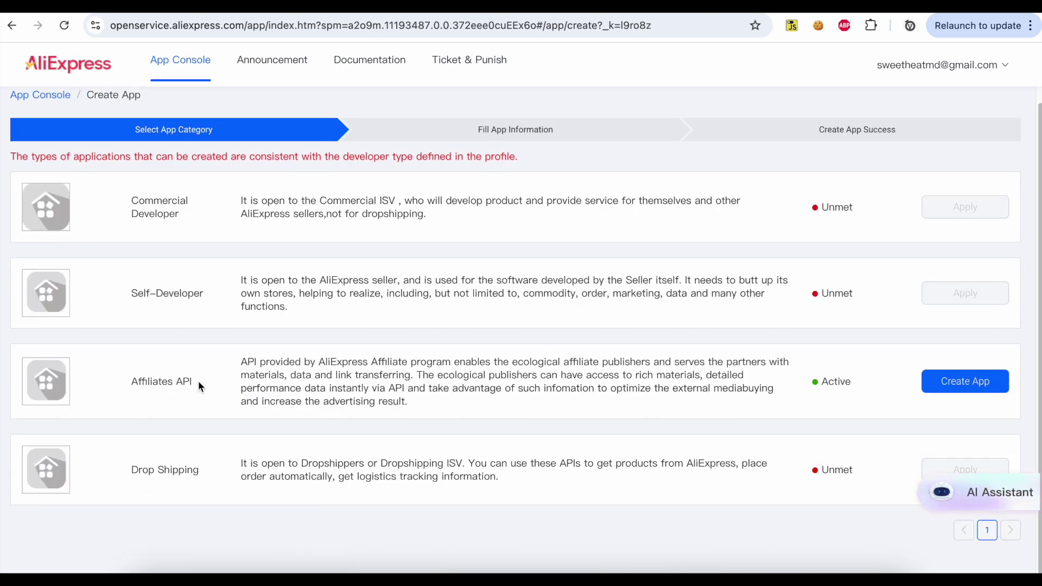
pyautogui.click(972, 381)
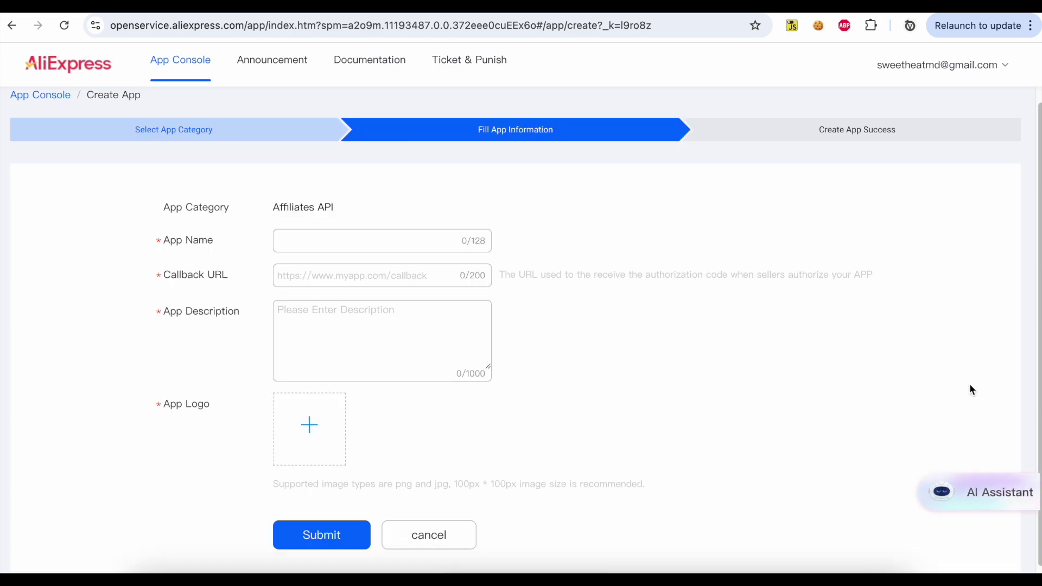
pyautogui.scroll(-1, 714, 272)
pyautogui.click(396, 236)
pyautogui.write('APP Automat')
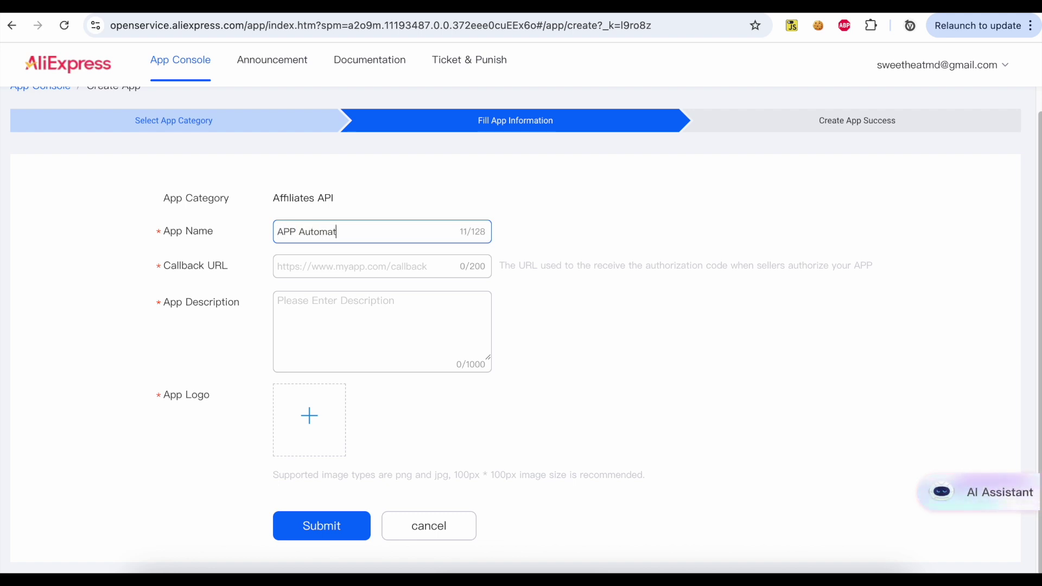
pyautogui.write('ic AliExpress')
pyautogui.click(379, 266)
pyautogui.write('ht')
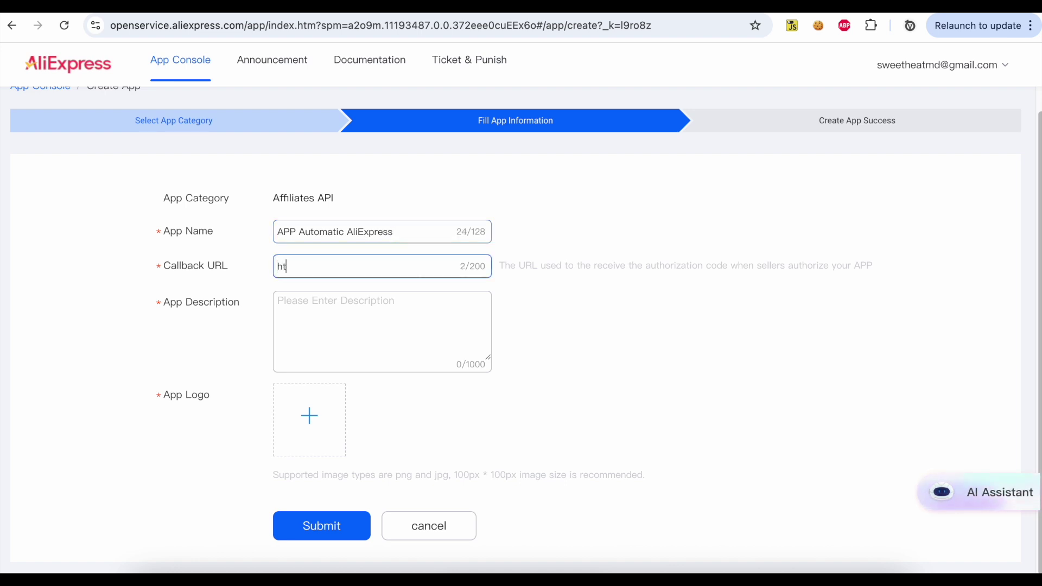
pyautogui.write('tps://v')
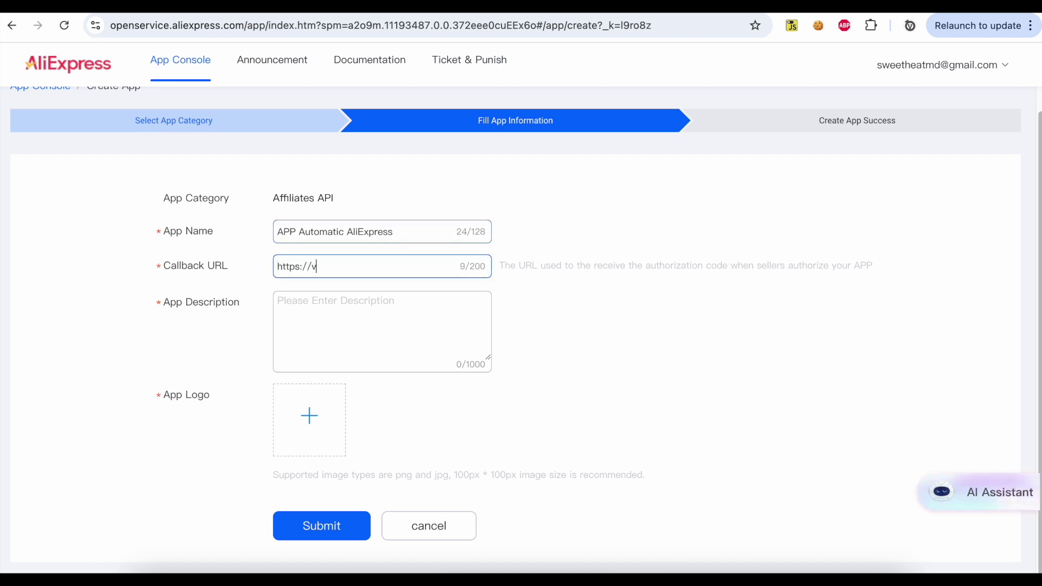
pyautogui.write('alvepress.com')
# Describe the app as displaying AliExpress products matching post content for purchase, and submit it
pyautogui.click(277, 301)
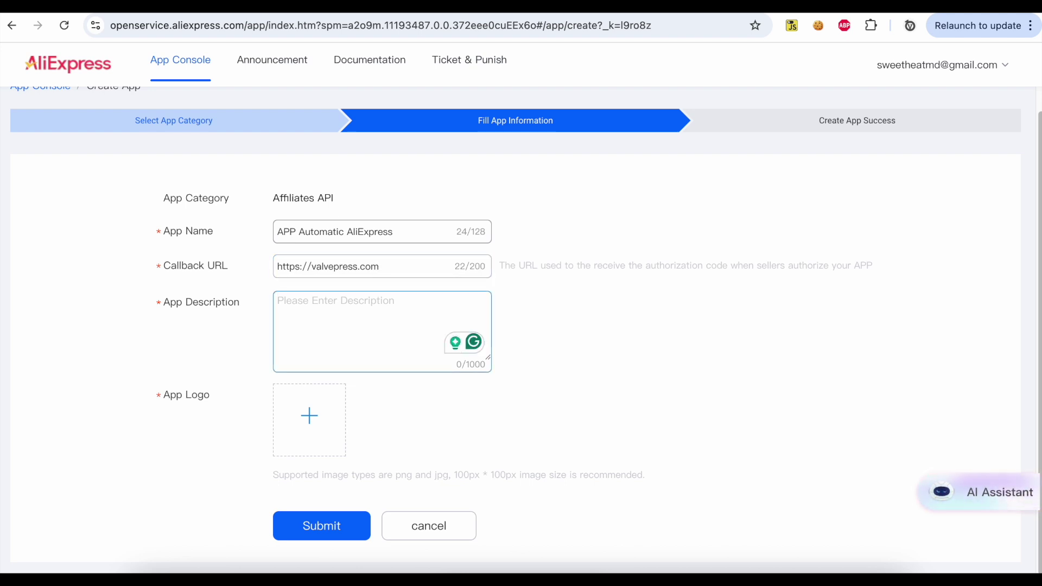
pyautogui.write('APP used to display AliEp')
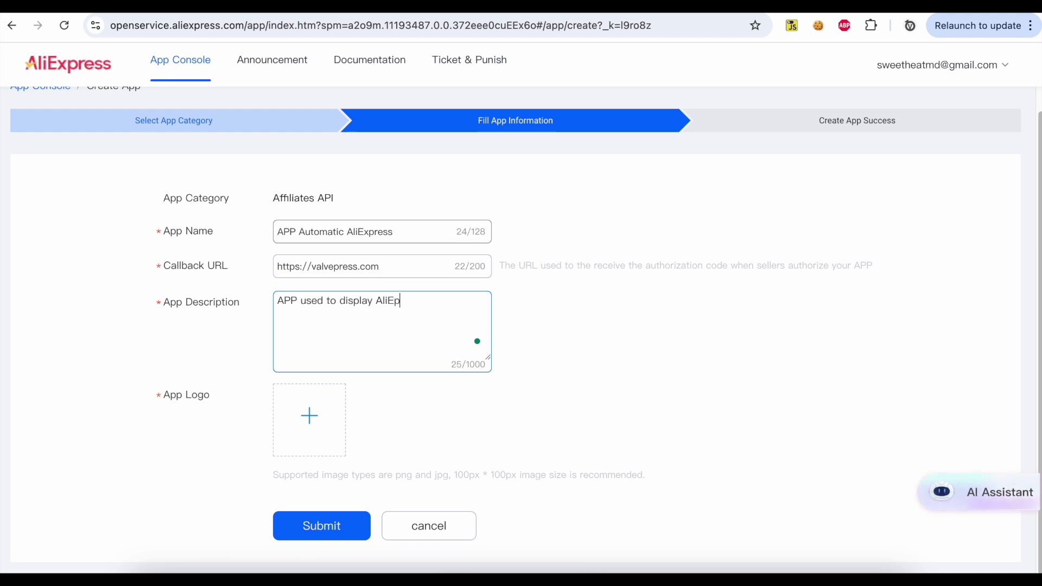
pyautogui.press('BackSpace')
pyautogui.write('xpress pro')
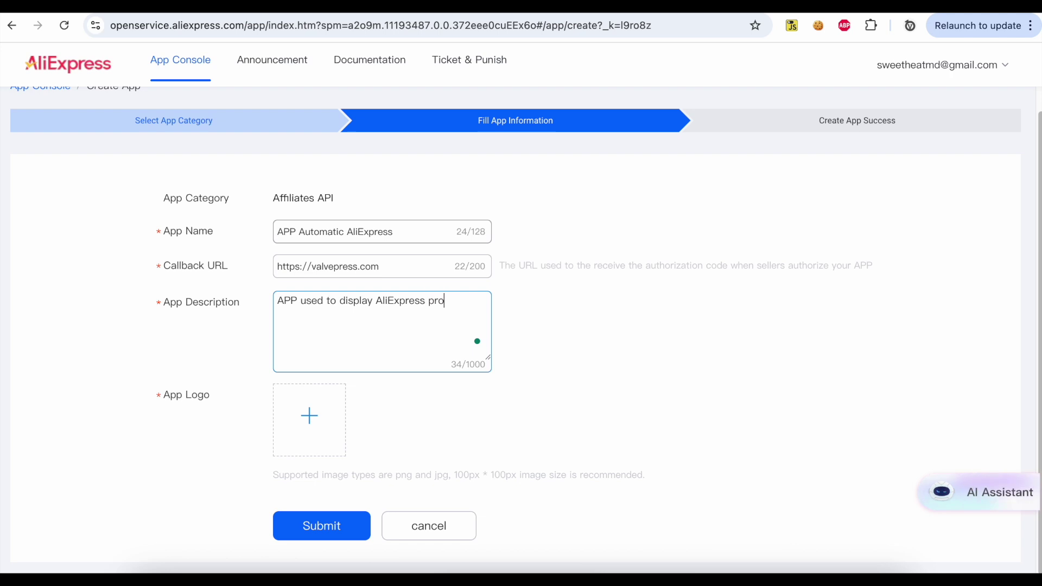
pyautogui.write('ducts matching our current')
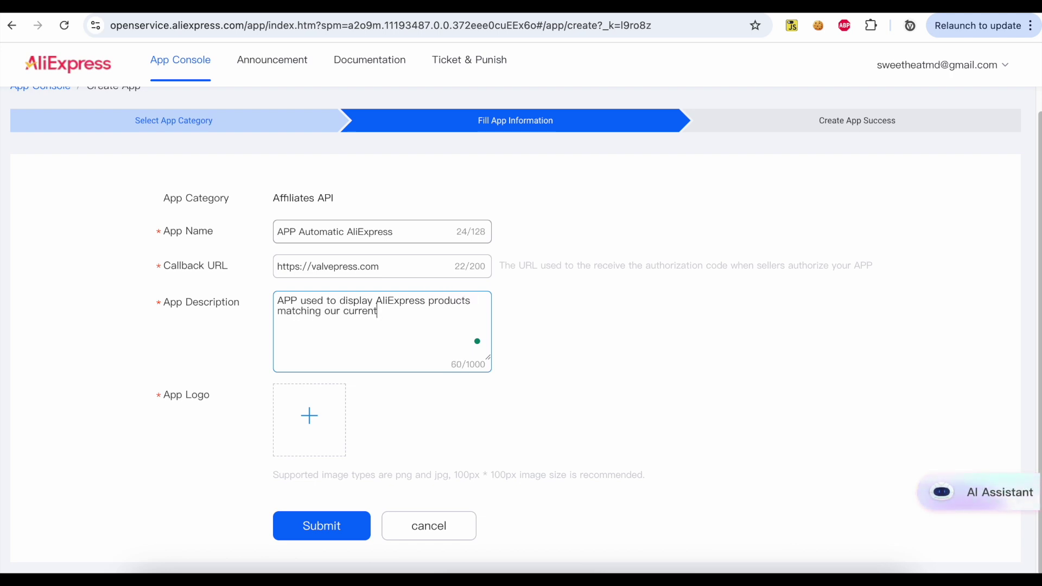
pyautogui.write(' post content to ')
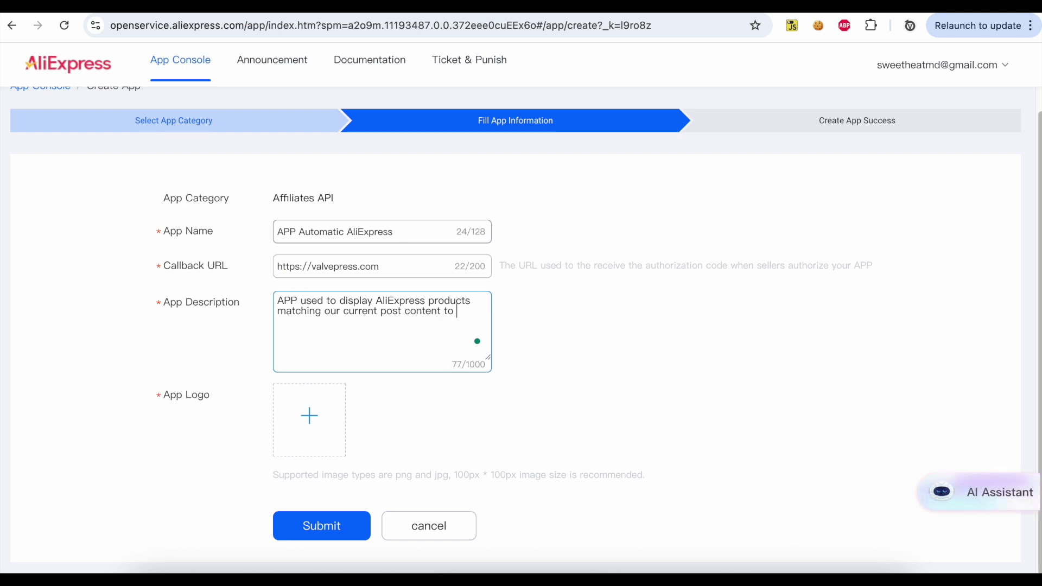
pyautogui.write('the users so the')
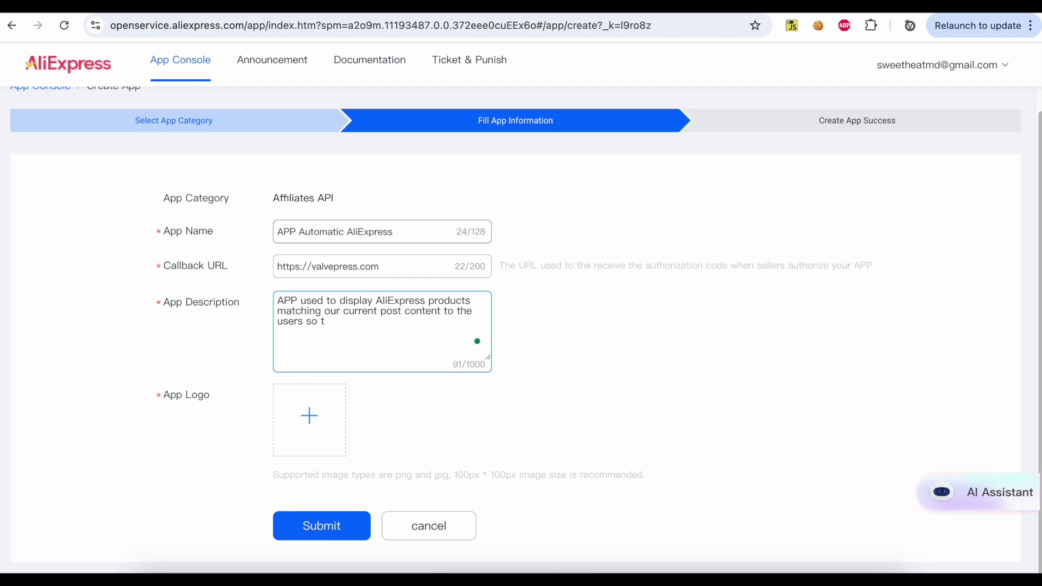
pyautogui.write('y can purchase')
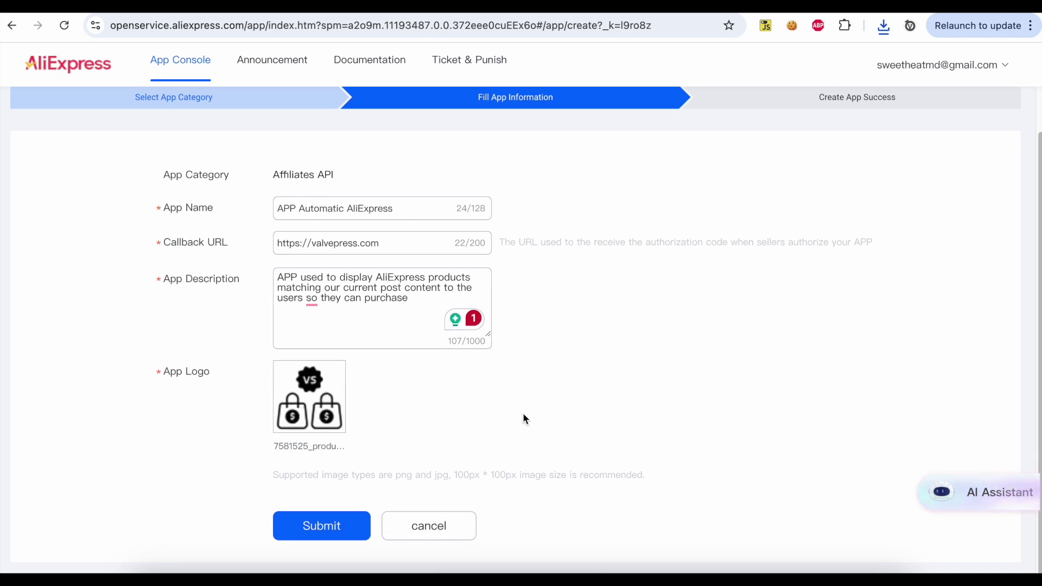
pyautogui.click(324, 526)
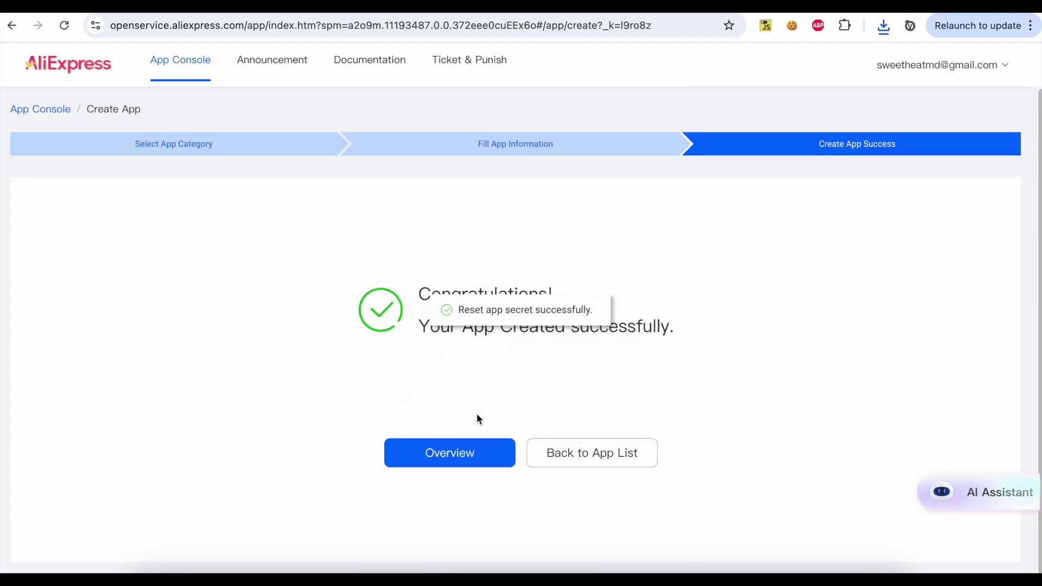
# On the app's Overview page, select the AppKey value under Advanced Information and copy it
pyautogui.click(471, 454)
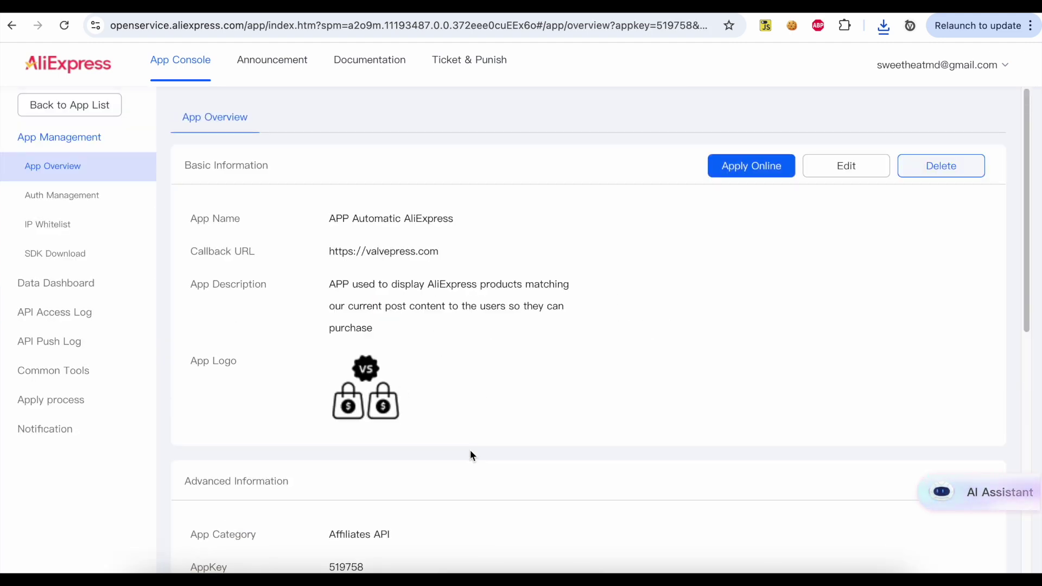
pyautogui.scroll(-5, 472, 455)
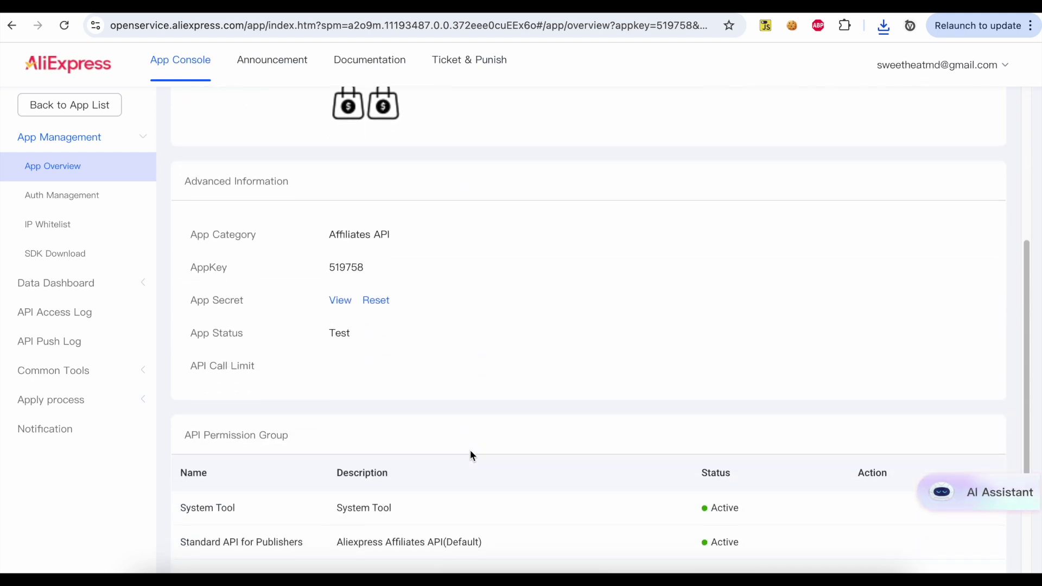
pyautogui.moveTo(191, 266); pyautogui.dragTo(284, 266)
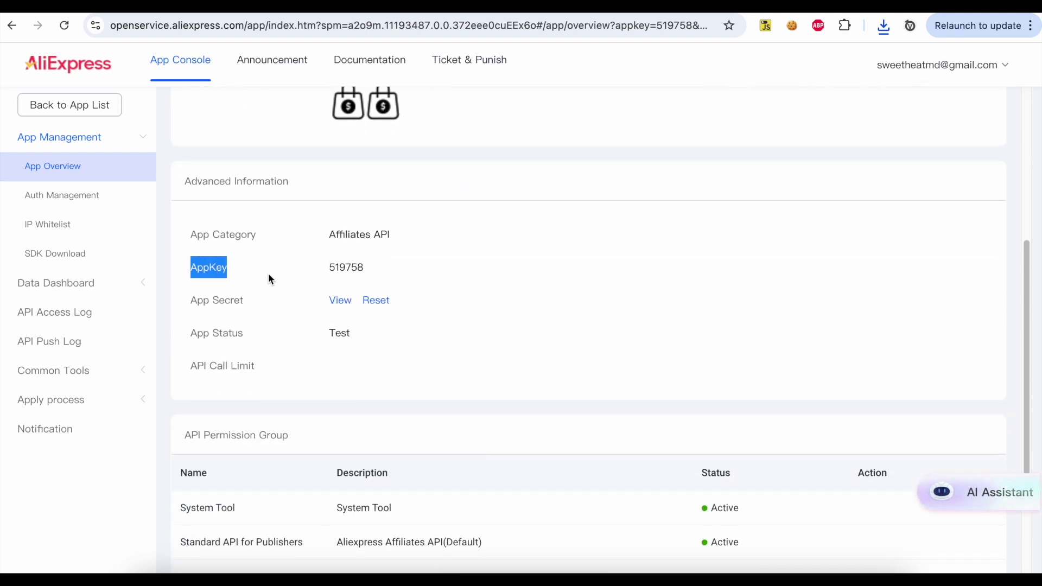
pyautogui.click(247, 300)
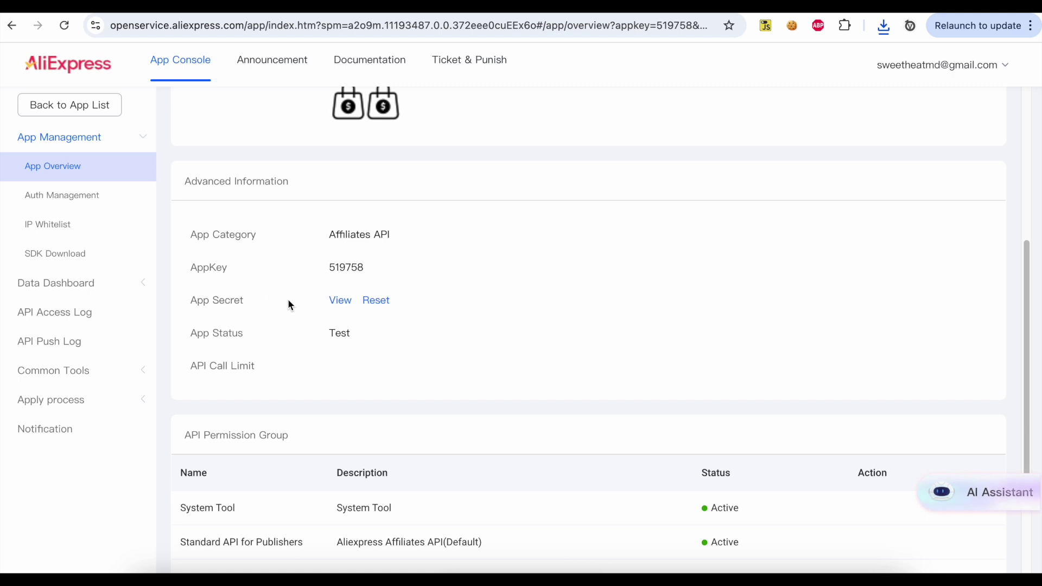
pyautogui.doubleClick(337, 268)
pyautogui.rightClick(338, 268)
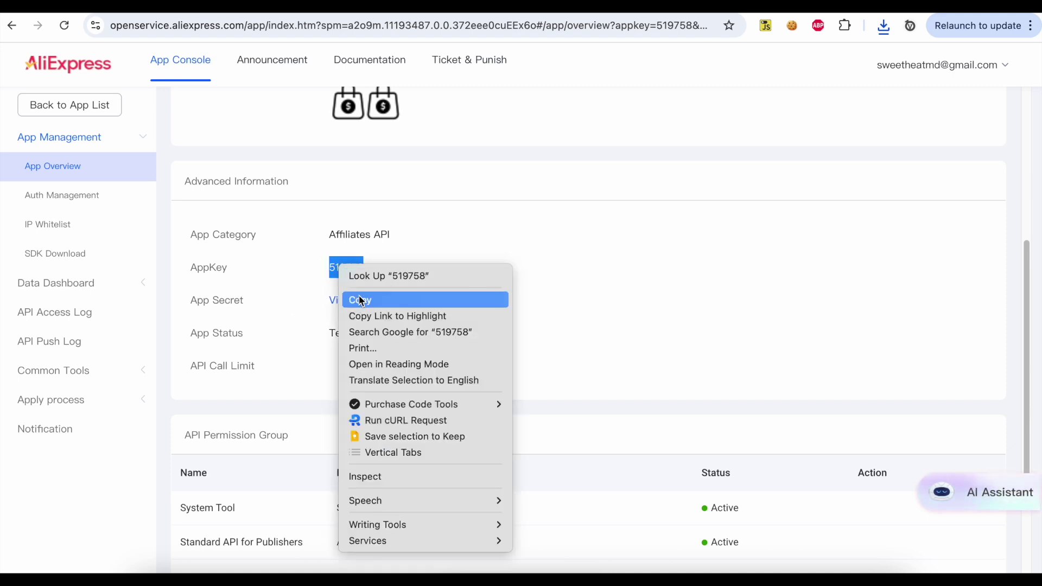
pyautogui.click(360, 299)
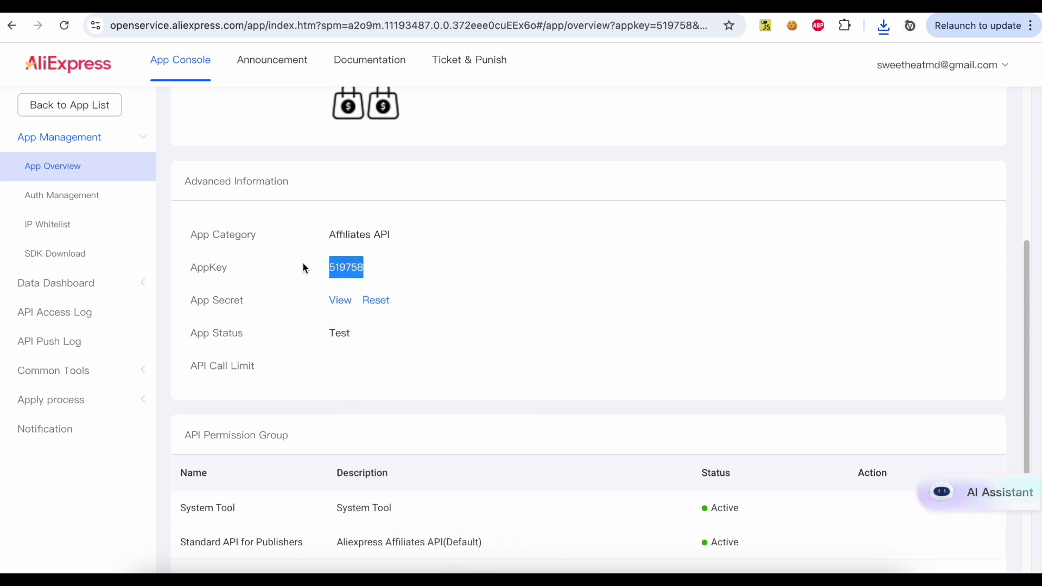